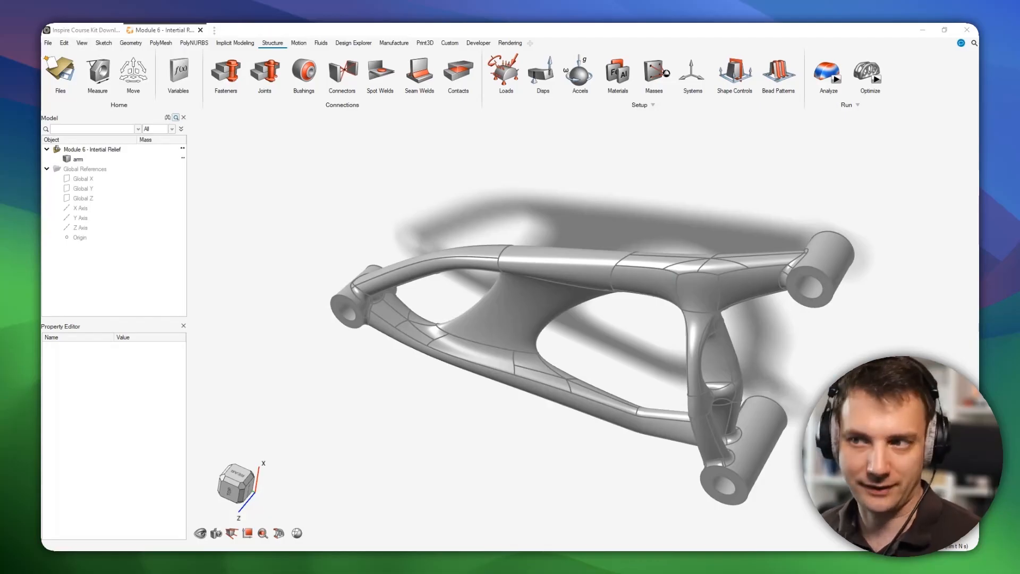
# Step: Bring up the ForcesMoments.png table in Paint and read the shock, pivot and axle forces and moments
pyautogui.hotkey('alt', 'Tab')
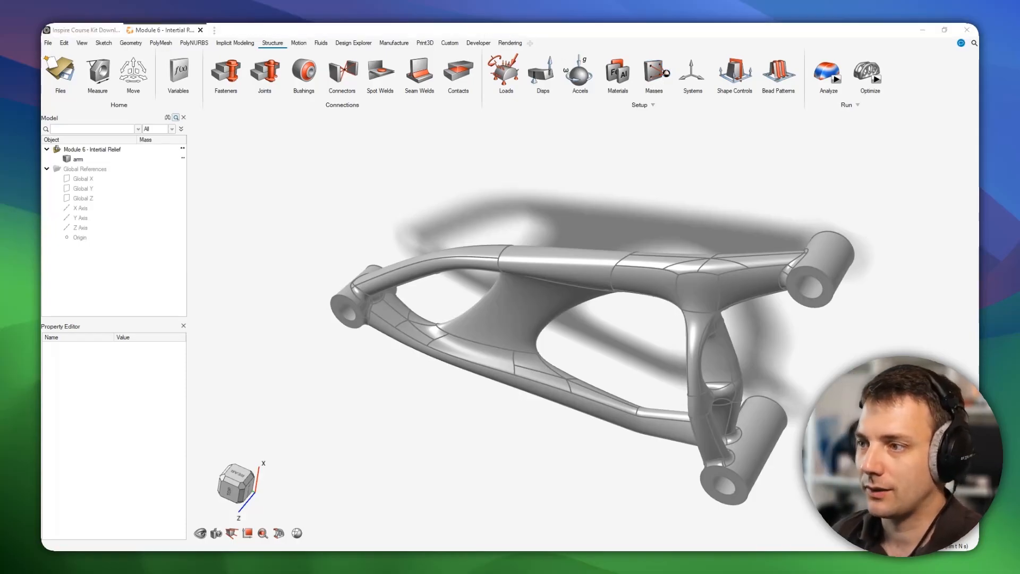
pyautogui.moveTo(707, 177)
pyautogui.mouseDown()
pyautogui.moveTo(779, 137)
pyautogui.moveTo(524, 118)
pyautogui.mouseUp()
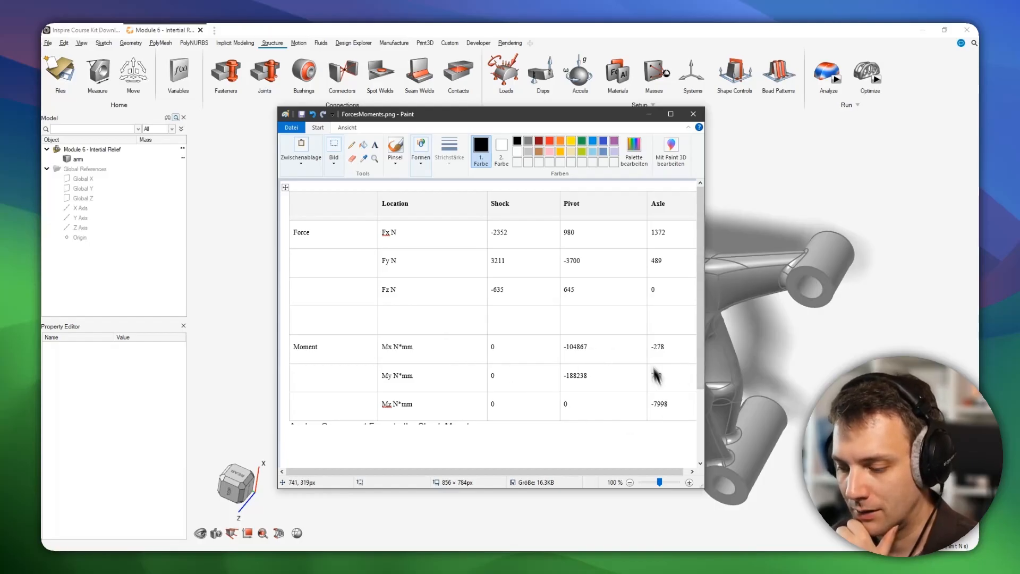
pyautogui.moveTo(435, 114); pyautogui.dragTo(41, 114)
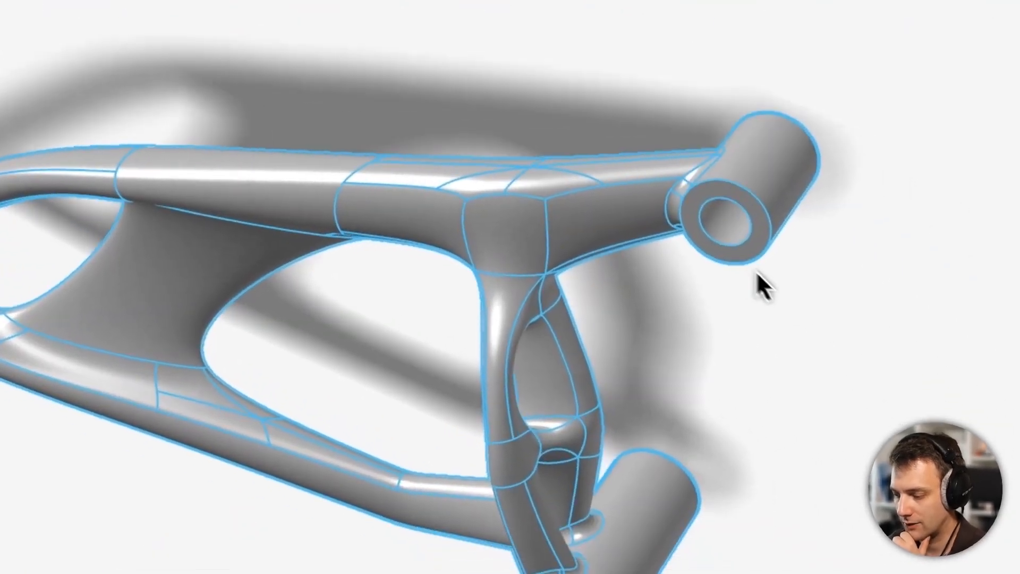
pyautogui.moveTo(812, 305); pyautogui.dragTo(854, 269, button='middle')
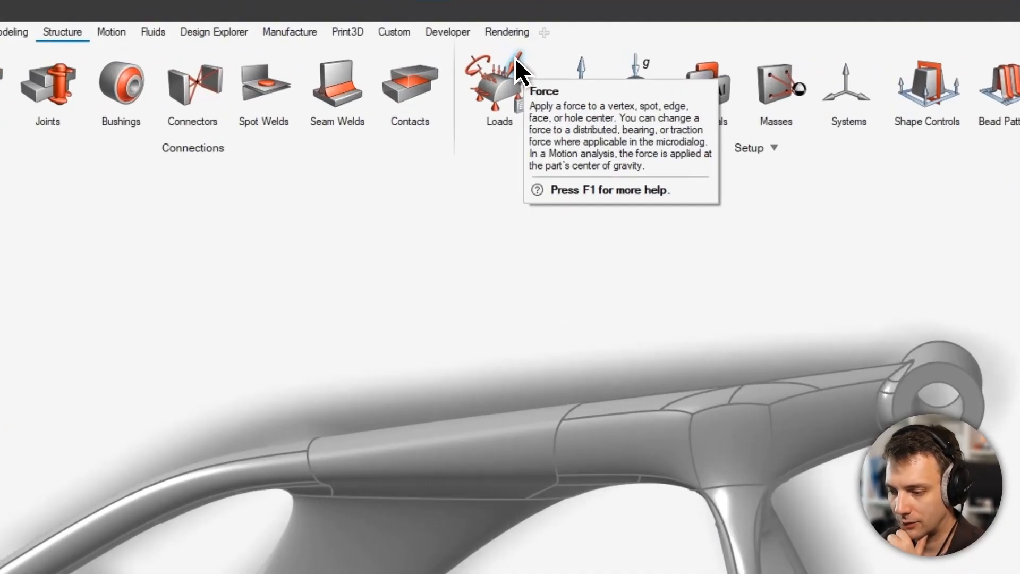
pyautogui.click(515, 58)
pyautogui.click(964, 431)
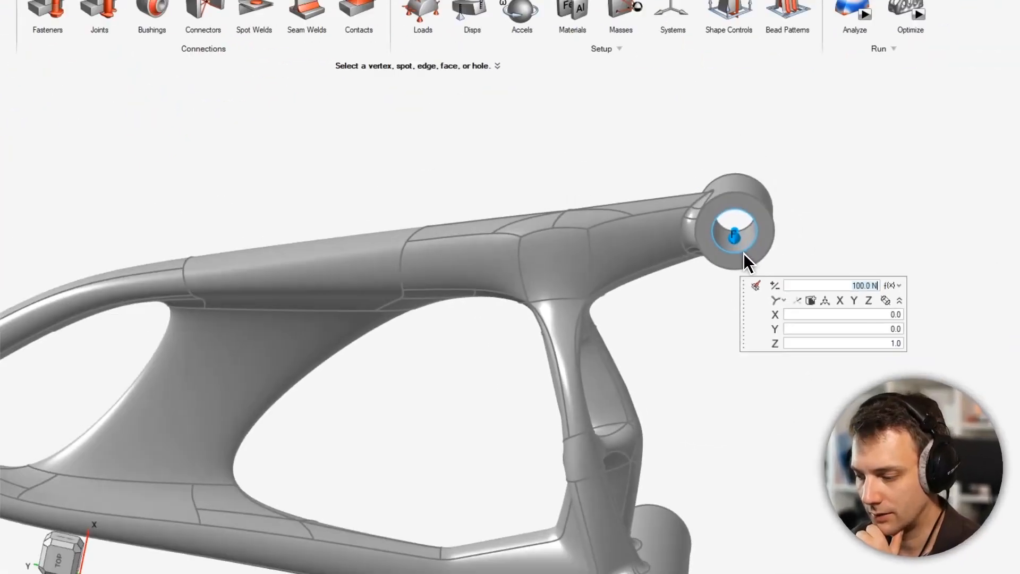
pyautogui.scroll(6, 744, 253)
pyautogui.moveTo(742, 247); pyautogui.dragTo(667, 263, button='middle')
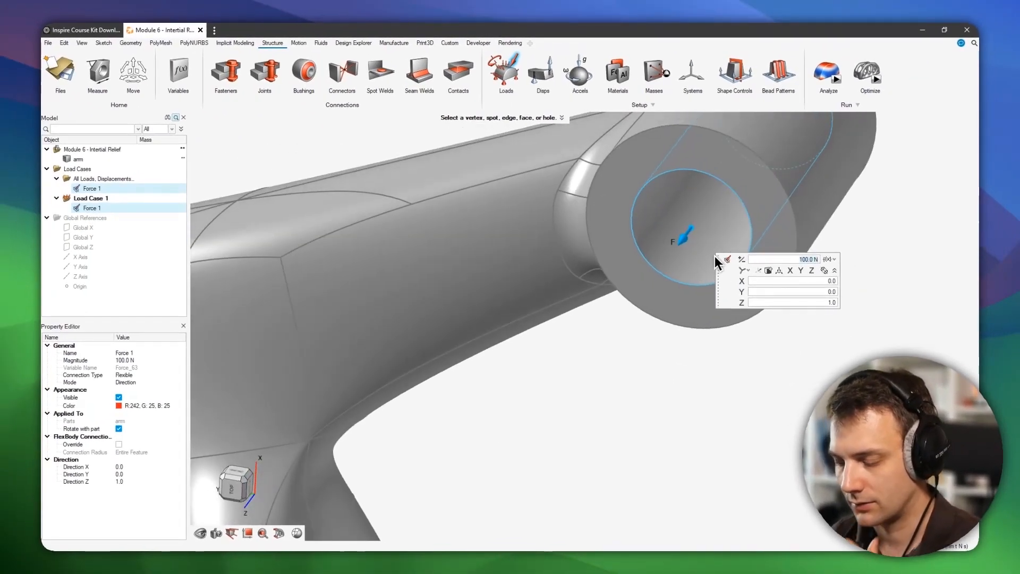
pyautogui.press('Escape')
pyautogui.press('Delete')
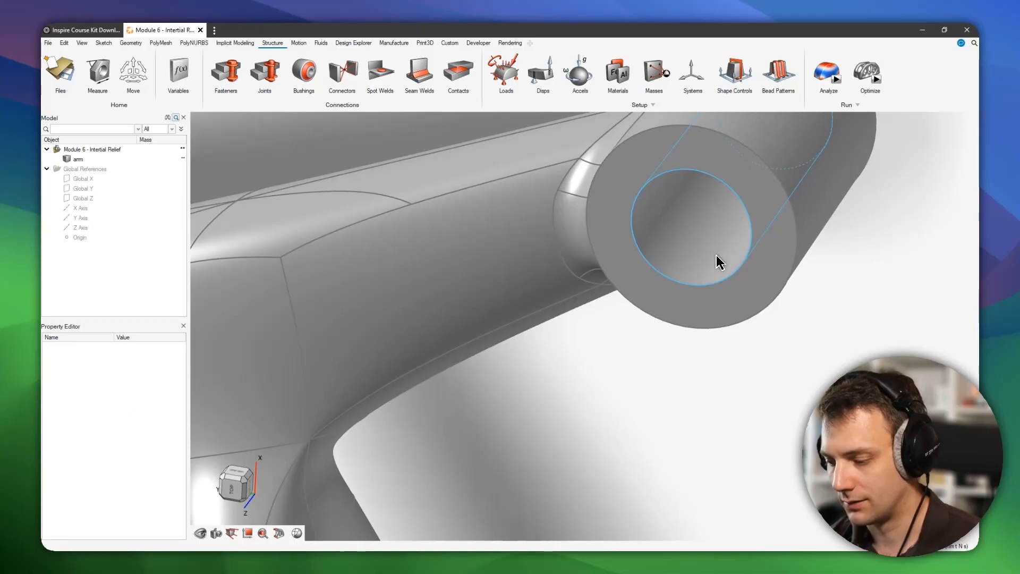
# Step: Try to apply a distributed force to the upper bore with X -2352, Y 3211 and Z -635, and switch it to component mode
pyautogui.click(507, 71)
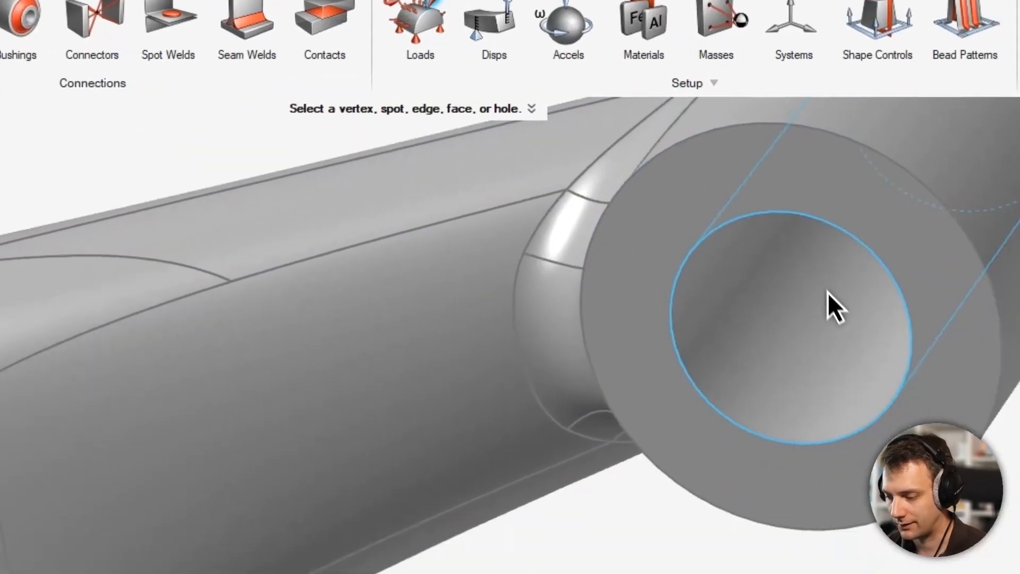
pyautogui.click(709, 217)
pyautogui.moveTo(660, 282); pyautogui.dragTo(667, 229, button='middle')
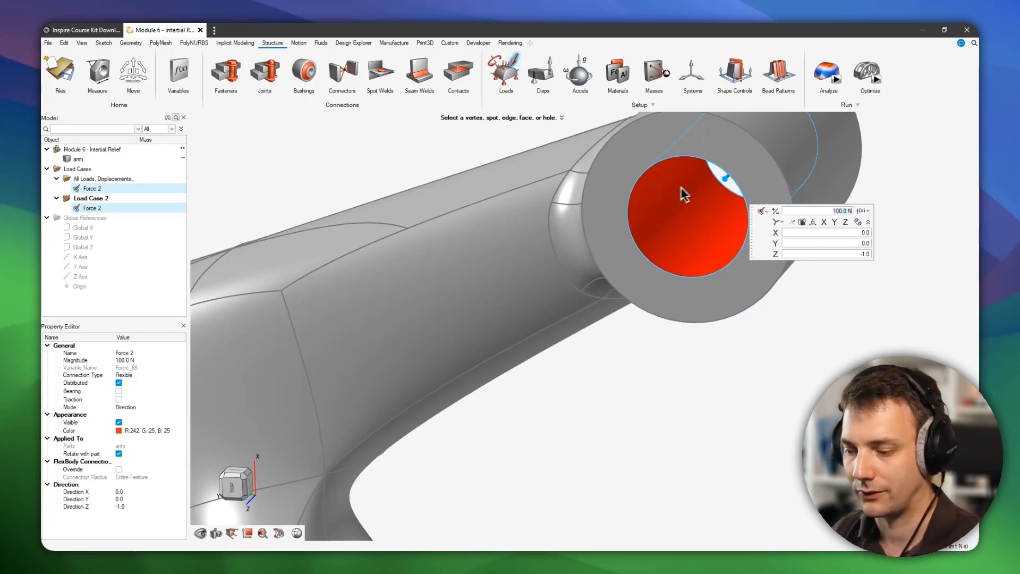
pyautogui.scroll(-2, 683, 204)
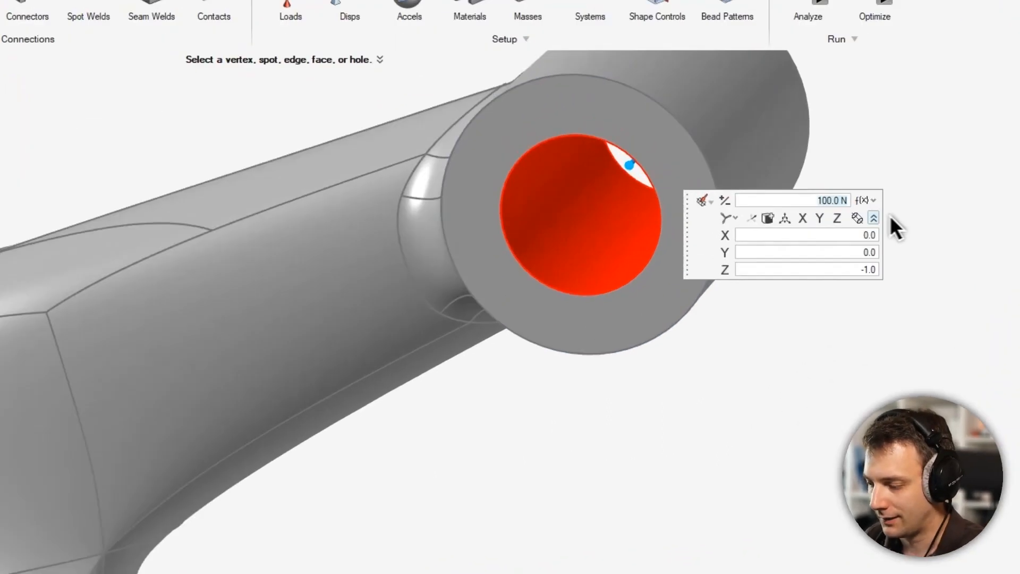
pyautogui.click(869, 217)
pyautogui.click(877, 222)
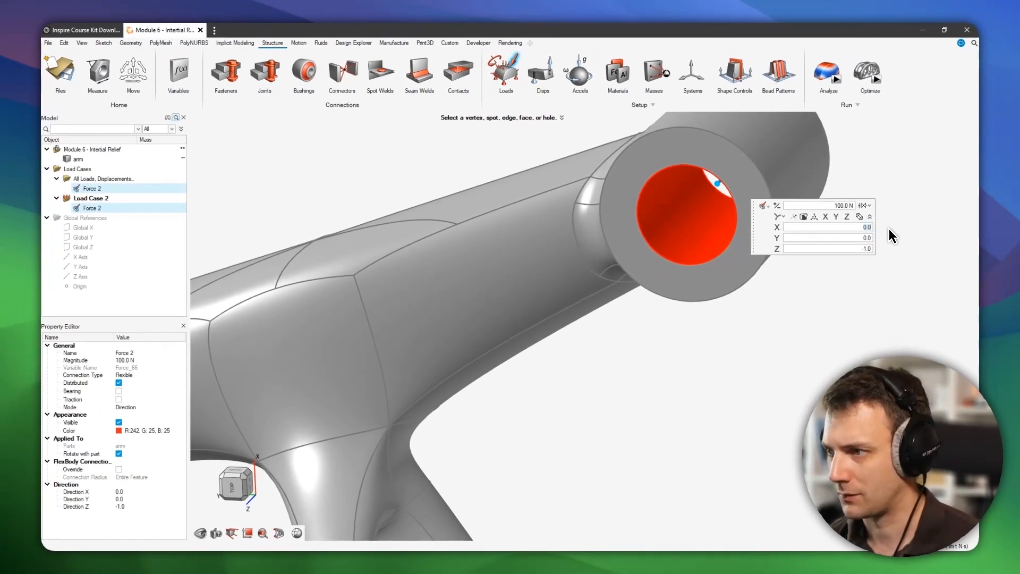
pyautogui.click(793, 216)
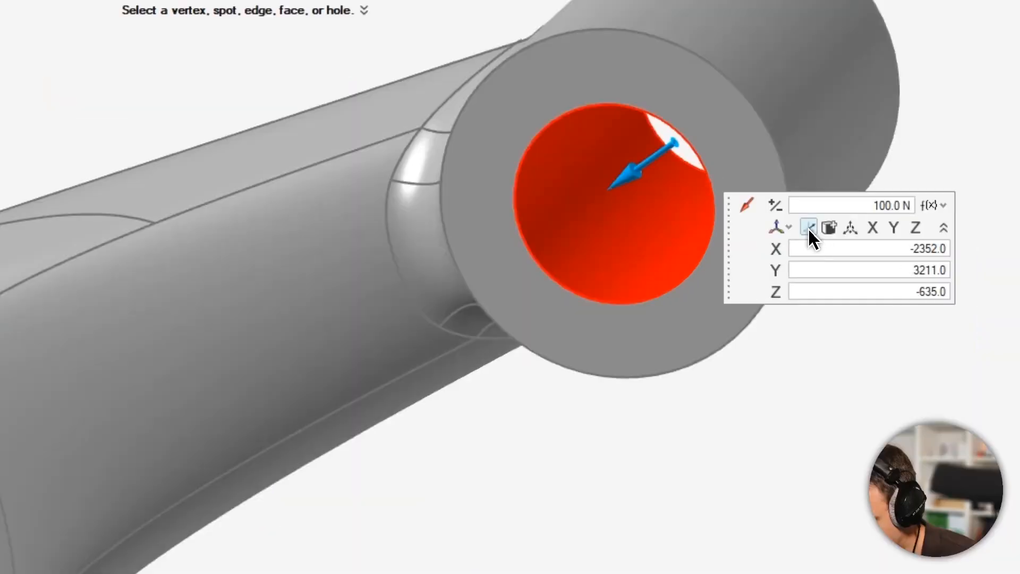
pyautogui.click(809, 229)
pyautogui.click(811, 231)
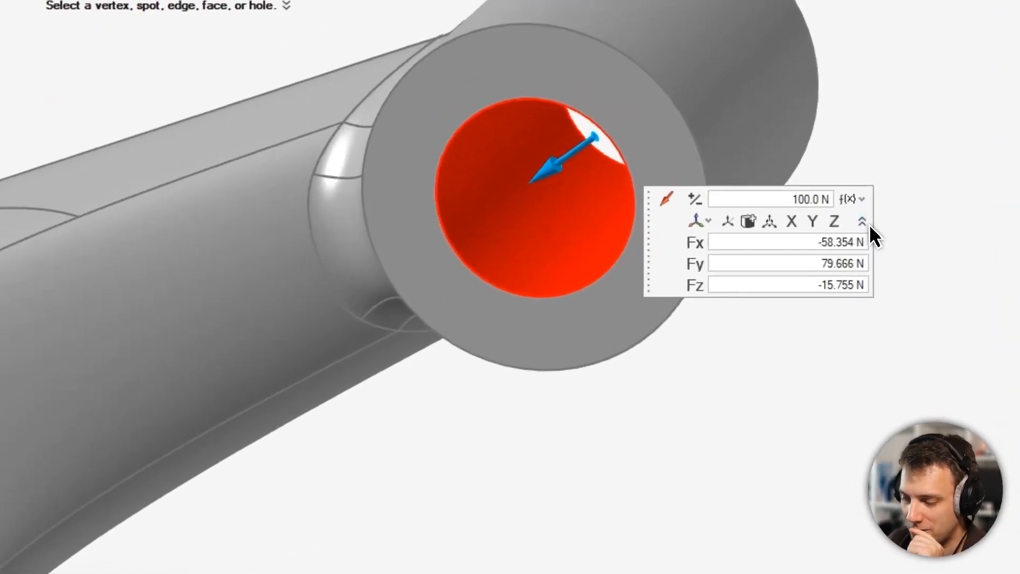
# Step: Delete the trial force from the upper bore
pyautogui.click(852, 226)
pyautogui.click(795, 215)
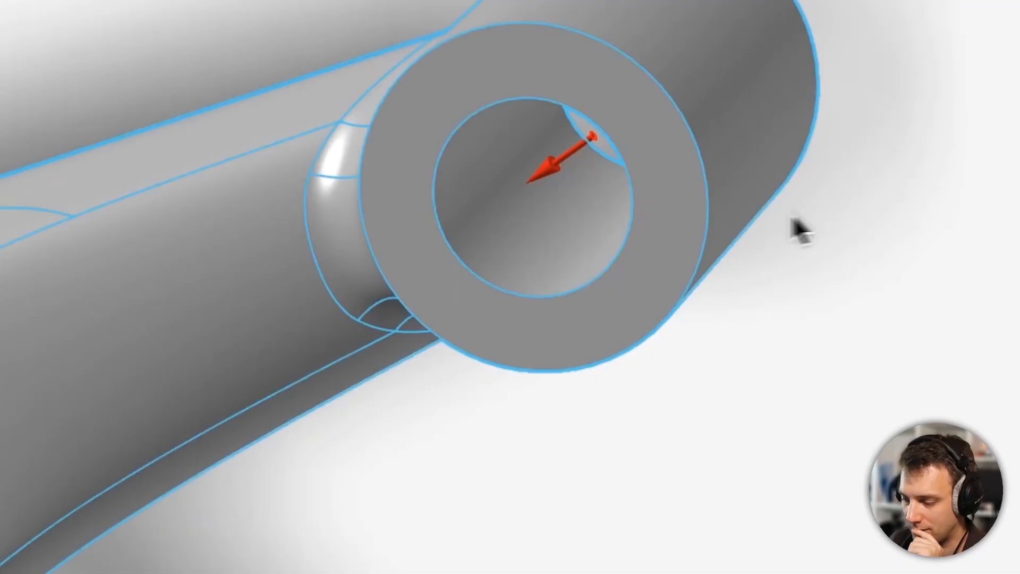
pyautogui.click(560, 154)
pyautogui.press('Delete')
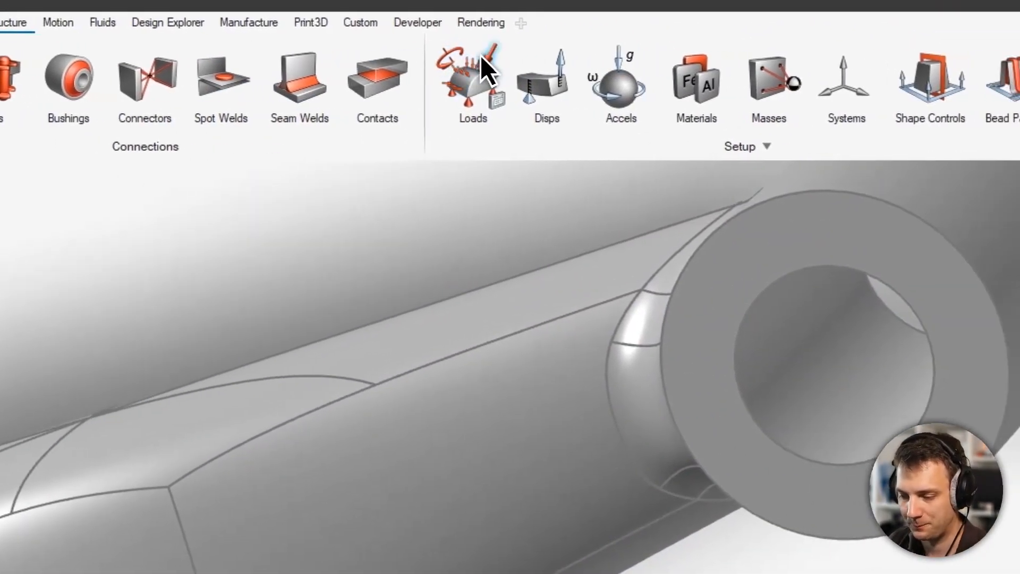
# Step: Apply a new distributed force to the upper bore's inner face and set it to component mode
pyautogui.click(483, 58)
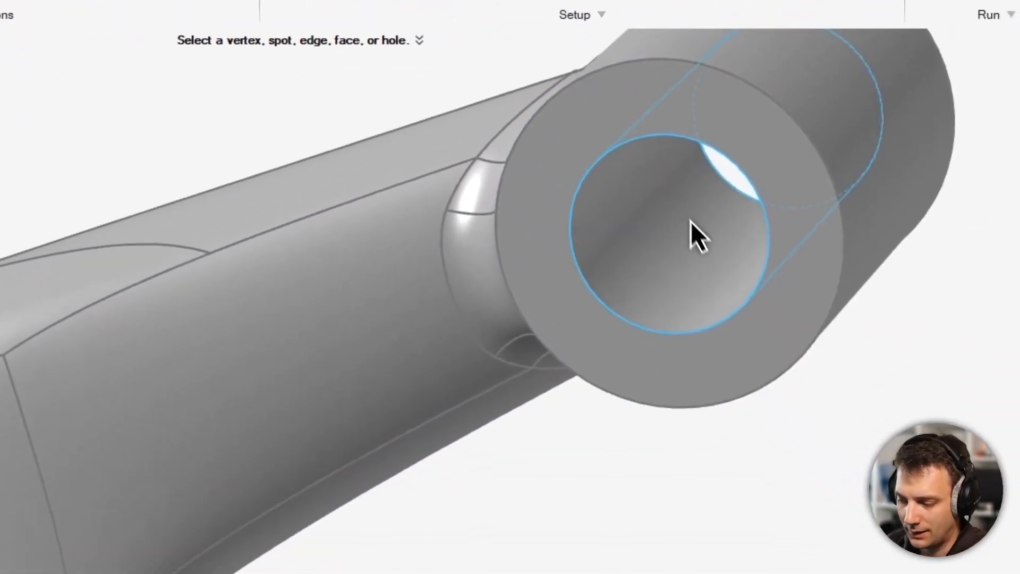
pyautogui.click(851, 378)
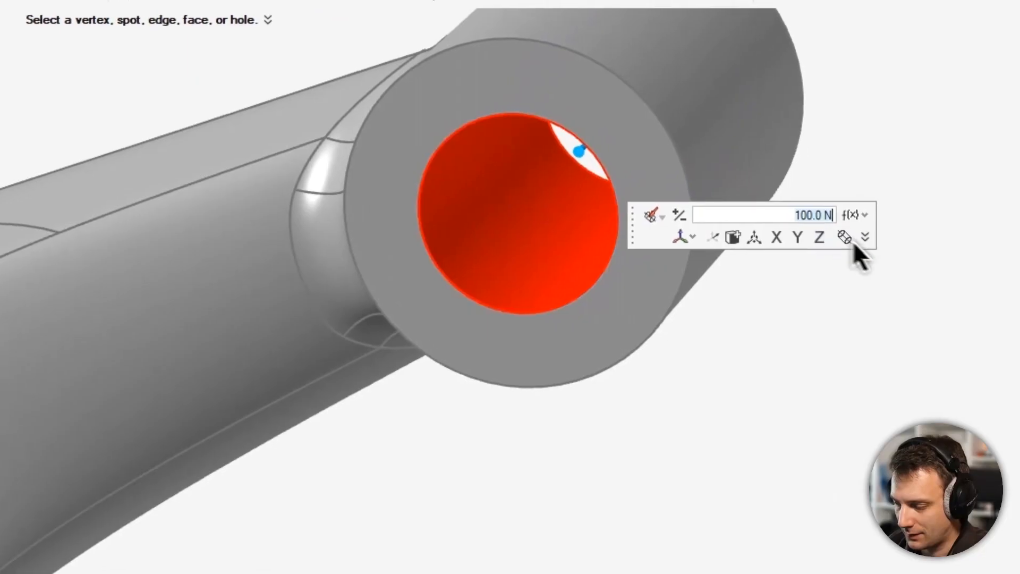
pyautogui.click(864, 237)
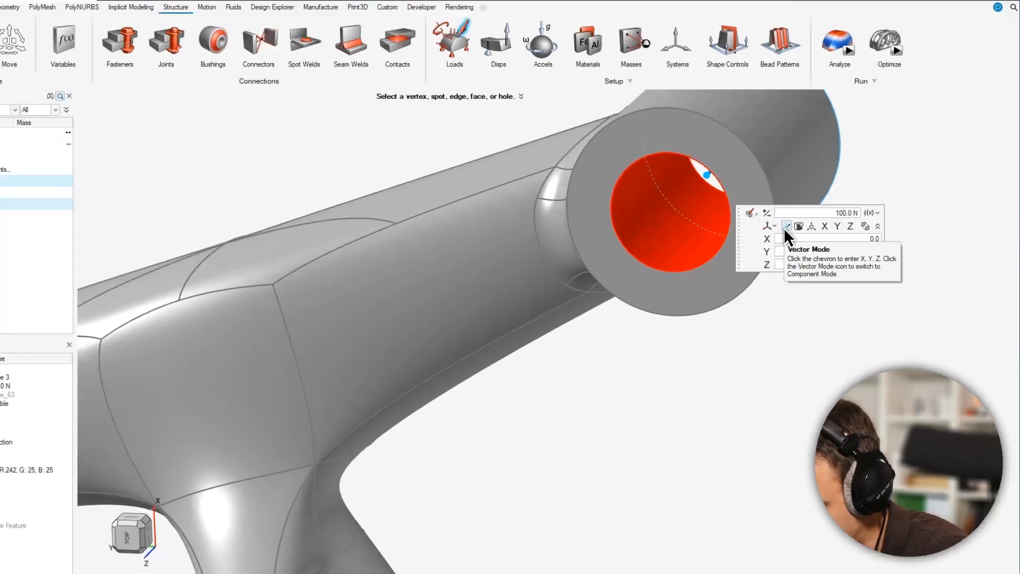
pyautogui.click(784, 227)
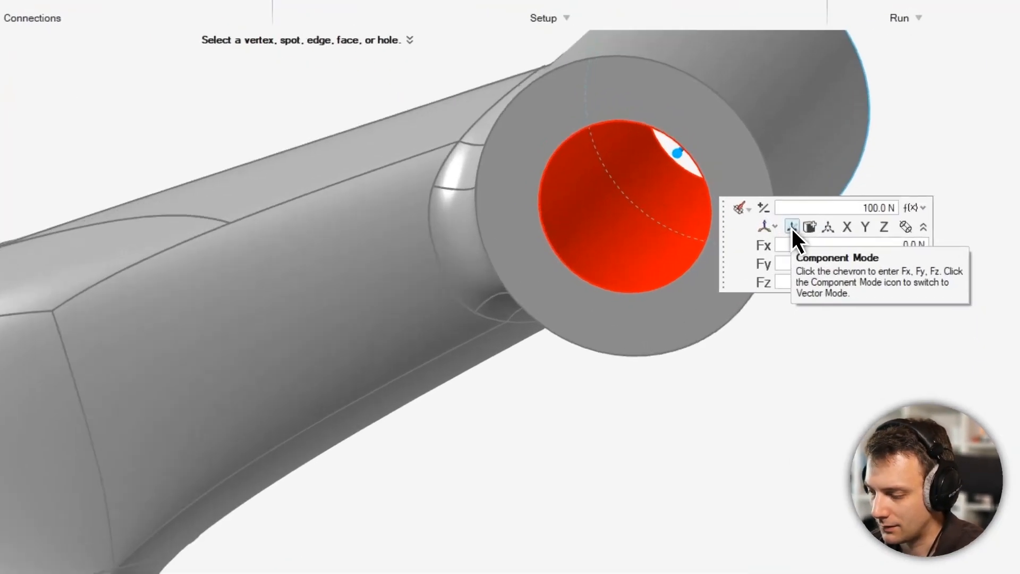
pyautogui.click(784, 227)
pyautogui.click(783, 227)
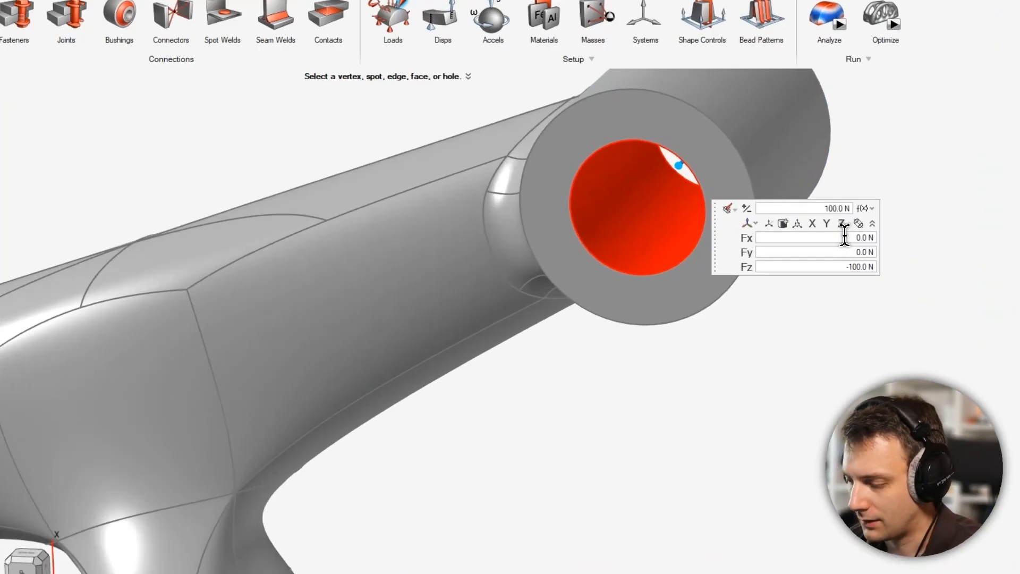
# Step: Set the upper bore force components to Fx -2352 N, Fy 3211 N and Fz -635 N
pyautogui.moveTo(843, 237); pyautogui.dragTo(870, 238)
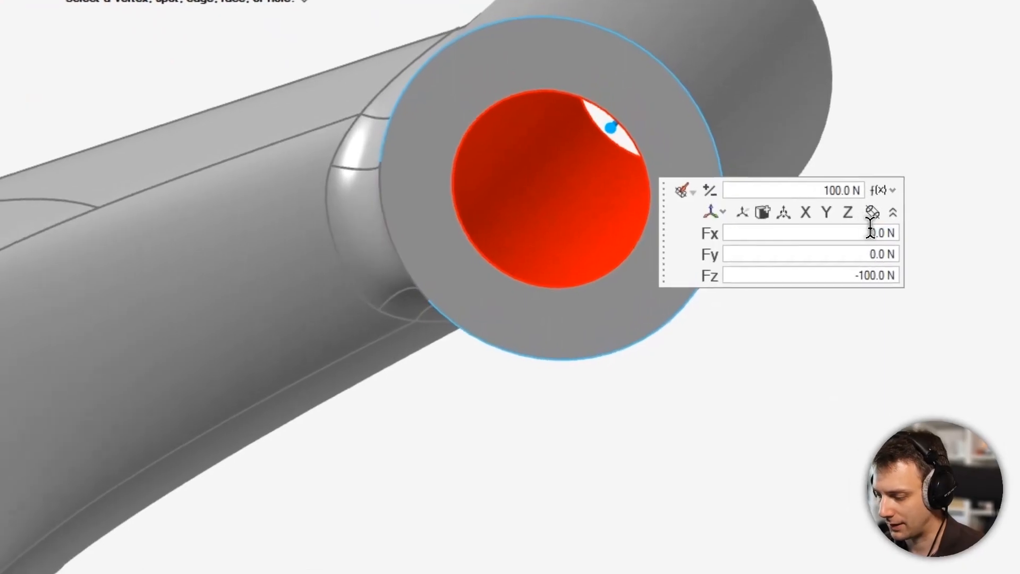
pyautogui.write('11')
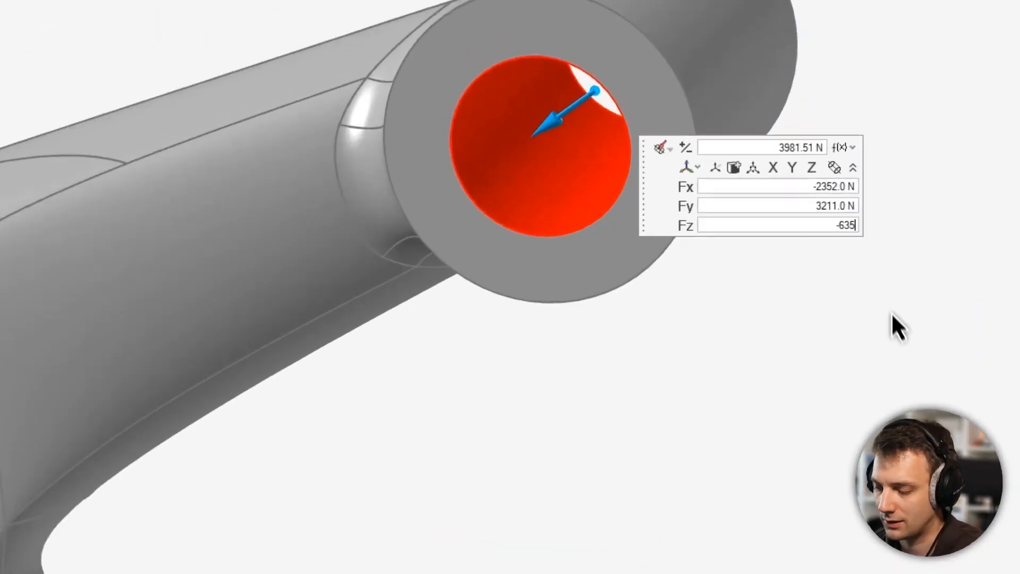
pyautogui.click(883, 308)
pyautogui.click(548, 105)
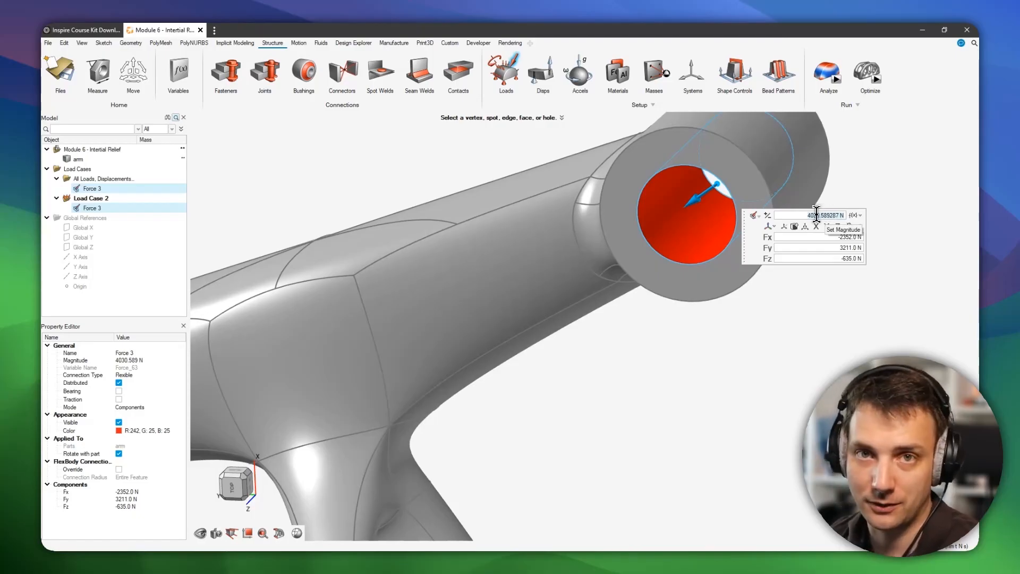
pyautogui.moveTo(840, 311); pyautogui.dragTo(823, 310, button='right')
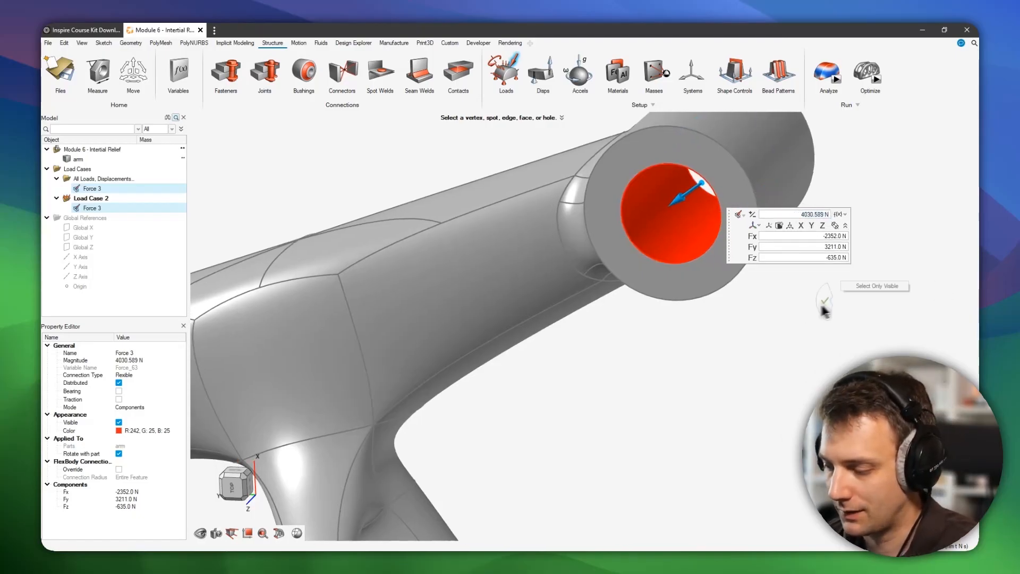
# Step: Examine the stepped bore at the arm's lower end and the separate cylindrical faces inside it
pyautogui.scroll(-2, 742, 306)
pyautogui.moveTo(742, 306); pyautogui.dragTo(778, 322, button='middle')
pyautogui.scroll(-2, 679, 266)
pyautogui.moveTo(651, 438)
pyautogui.mouseDown(button='right')
pyautogui.moveTo(633, 362)
pyautogui.moveTo(660, 320)
pyautogui.moveTo(662, 250)
pyautogui.mouseUp(button='right')
pyautogui.scroll(-3, 646, 371)
pyautogui.moveTo(595, 442); pyautogui.dragTo(641, 392, button='right')
pyautogui.moveTo(650, 384)
pyautogui.mouseDown(button='middle')
pyautogui.moveTo(662, 355)
pyautogui.moveTo(699, 353)
pyautogui.moveTo(582, 371)
pyautogui.mouseUp(button='middle')
pyautogui.scroll(3, 628, 339)
pyautogui.moveTo(824, 371)
pyautogui.mouseDown(button='middle')
pyautogui.moveTo(581, 374)
pyautogui.moveTo(688, 328)
pyautogui.mouseUp(button='middle')
pyautogui.moveTo(688, 329); pyautogui.dragTo(728, 341, button='right')
pyautogui.moveTo(589, 331); pyautogui.dragTo(670, 327, button='middle')
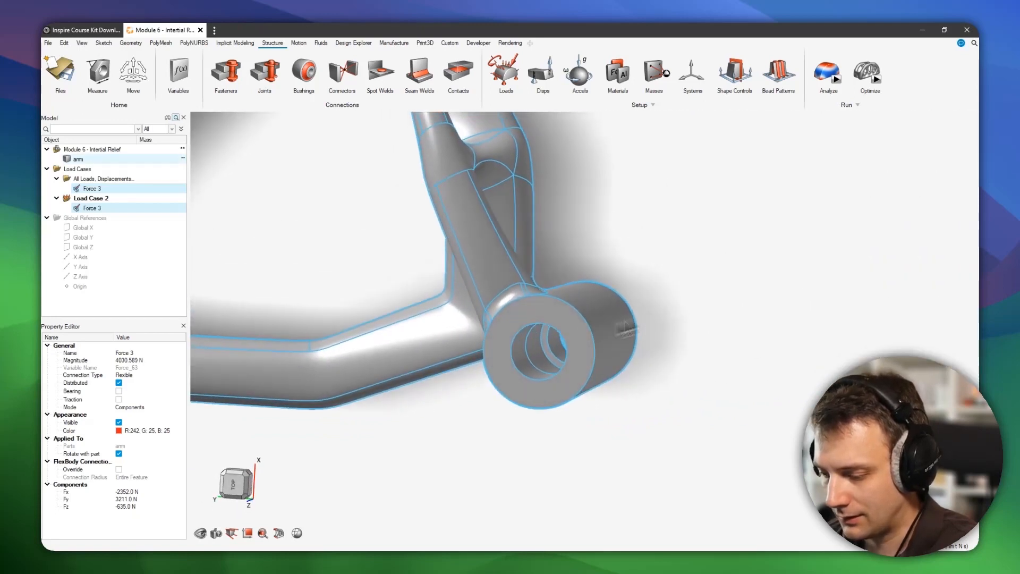
pyautogui.scroll(5, 528, 355)
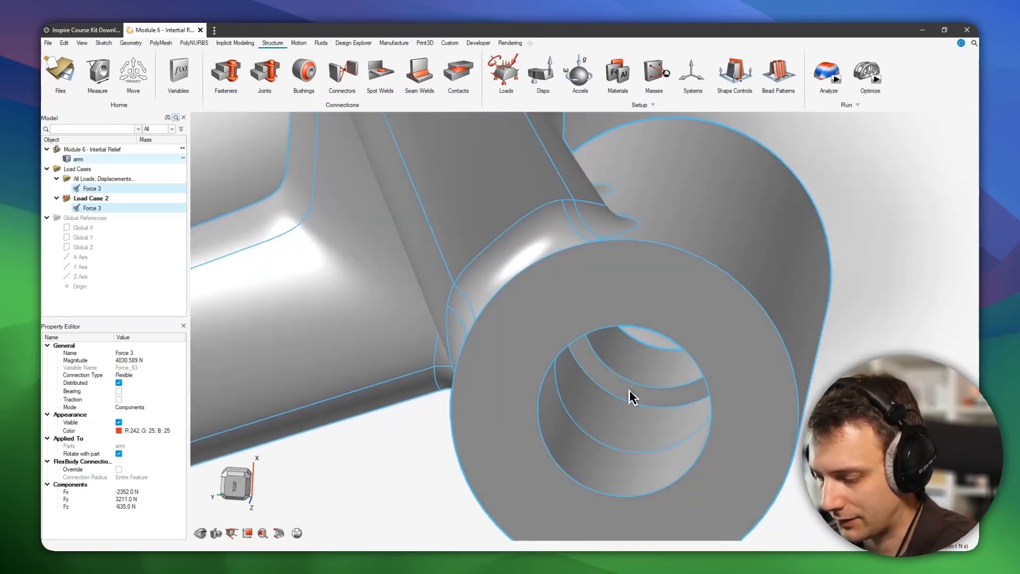
pyautogui.scroll(-3, 626, 391)
pyautogui.moveTo(627, 391)
pyautogui.mouseDown(button='middle')
pyautogui.moveTo(589, 378)
pyautogui.moveTo(628, 385)
pyautogui.moveTo(602, 386)
pyautogui.mouseUp(button='middle')
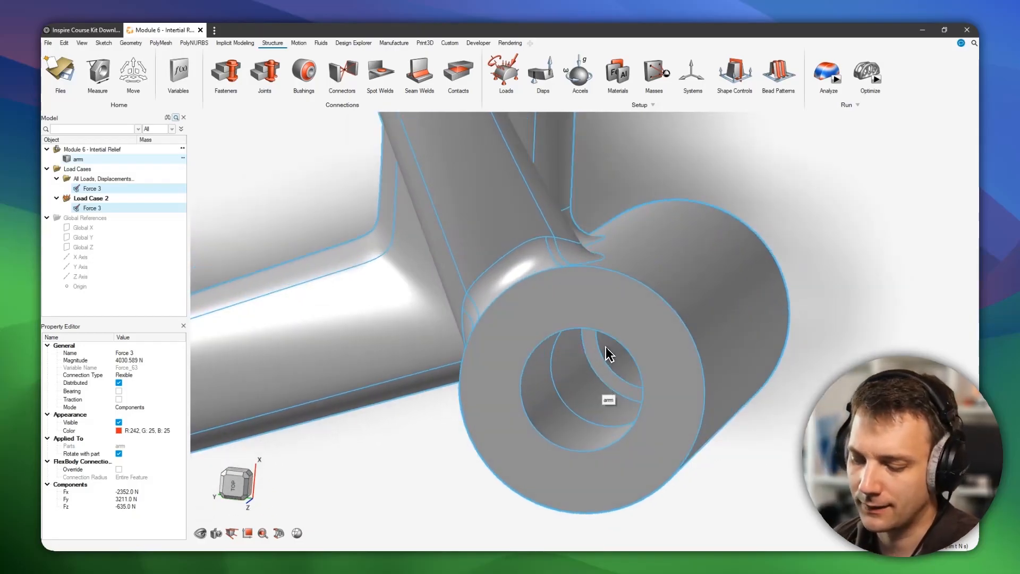
pyautogui.scroll(-2, 626, 361)
pyautogui.moveTo(644, 369); pyautogui.dragTo(583, 353, button='middle')
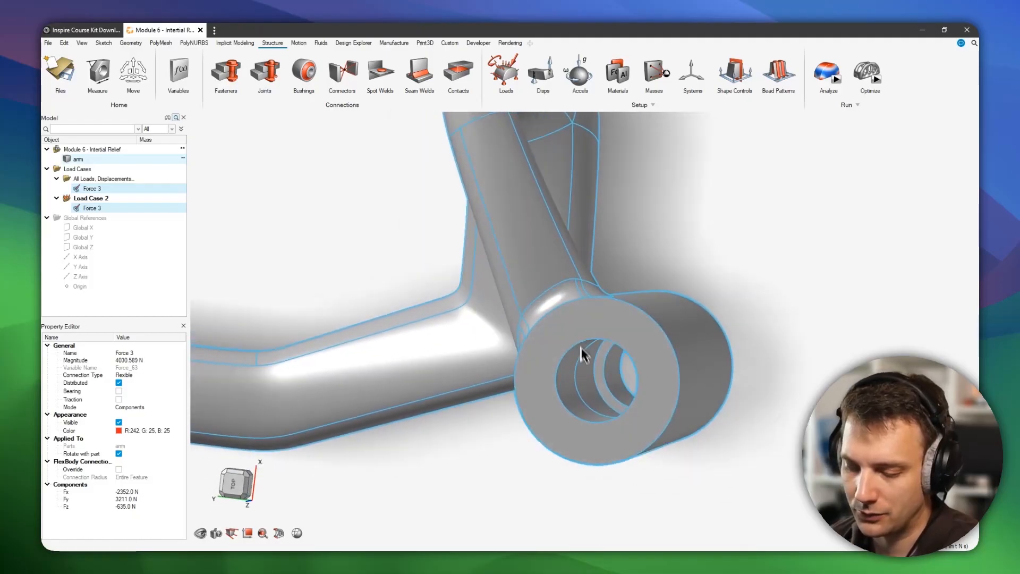
# Step: Create a connector joining the two larger cylindrical seats at both ends of the stepped lower bore to a central point
pyautogui.click(342, 72)
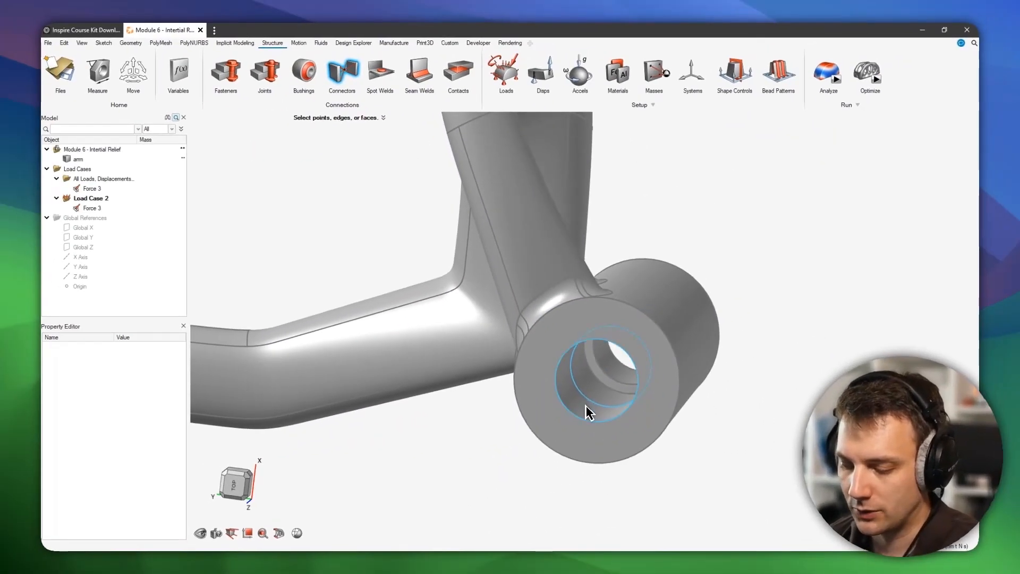
pyautogui.moveTo(588, 410); pyautogui.dragTo(646, 392, button='middle')
pyautogui.click(576, 405)
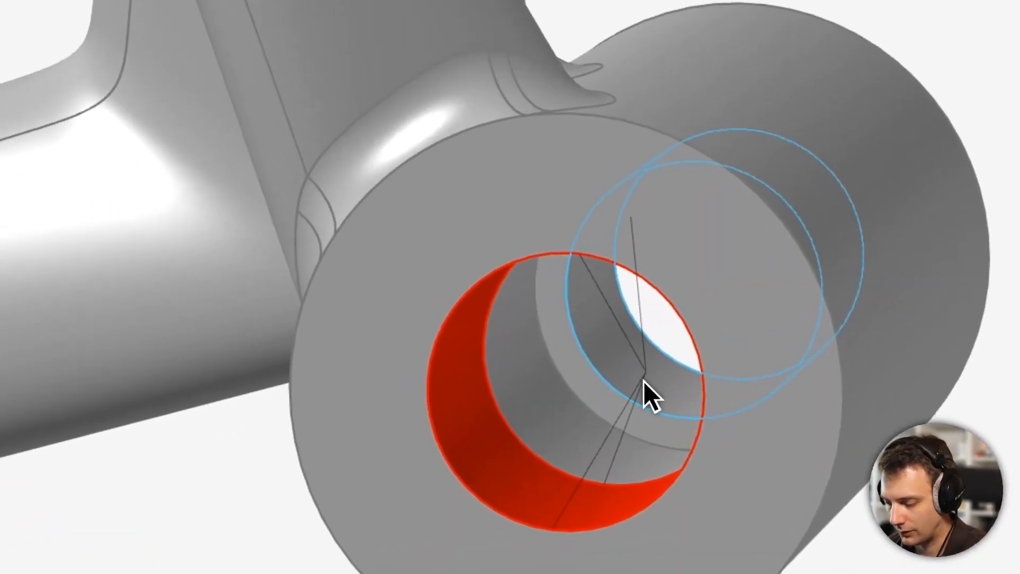
pyautogui.click(654, 367)
pyautogui.press('Escape')
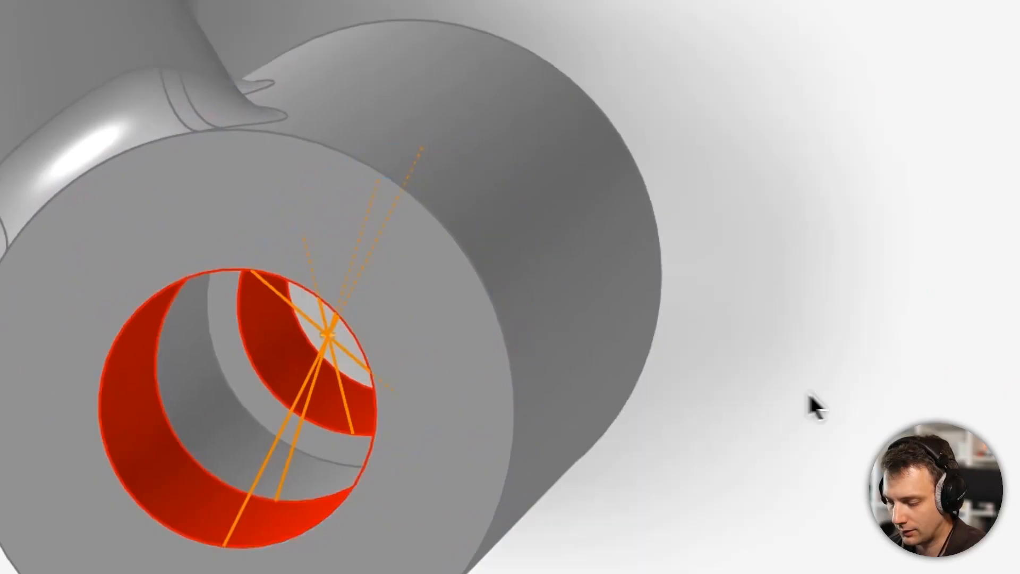
# Step: Apply a force at the lower bore connector's centre point with components Fx 980 N, Fy -3700 N and Fz 645 N
pyautogui.moveTo(794, 390); pyautogui.dragTo(642, 395, button='middle')
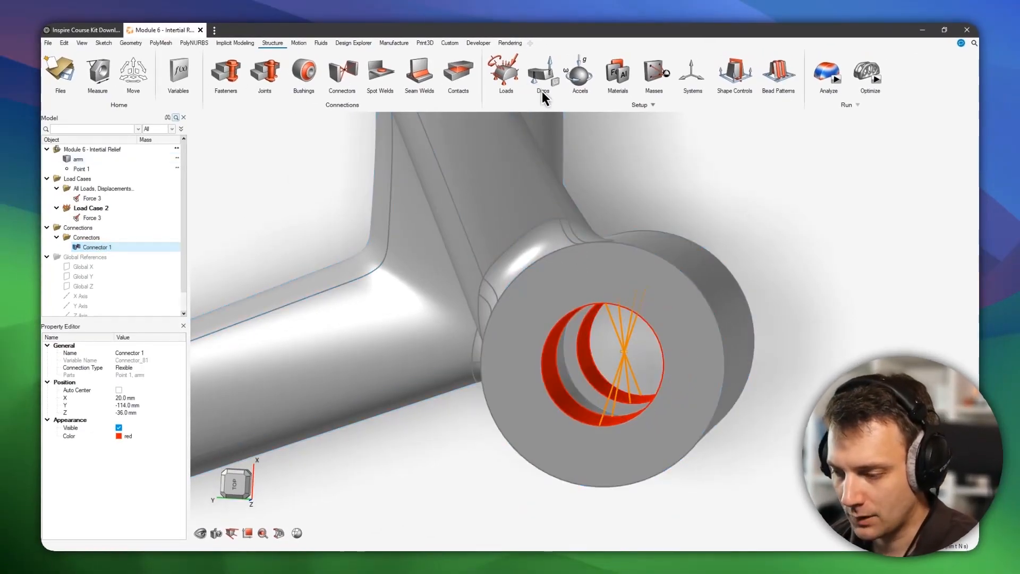
pyautogui.moveTo(604, 151); pyautogui.dragTo(560, 253, button='middle')
pyautogui.moveTo(655, 314); pyautogui.dragTo(685, 298, button='middle')
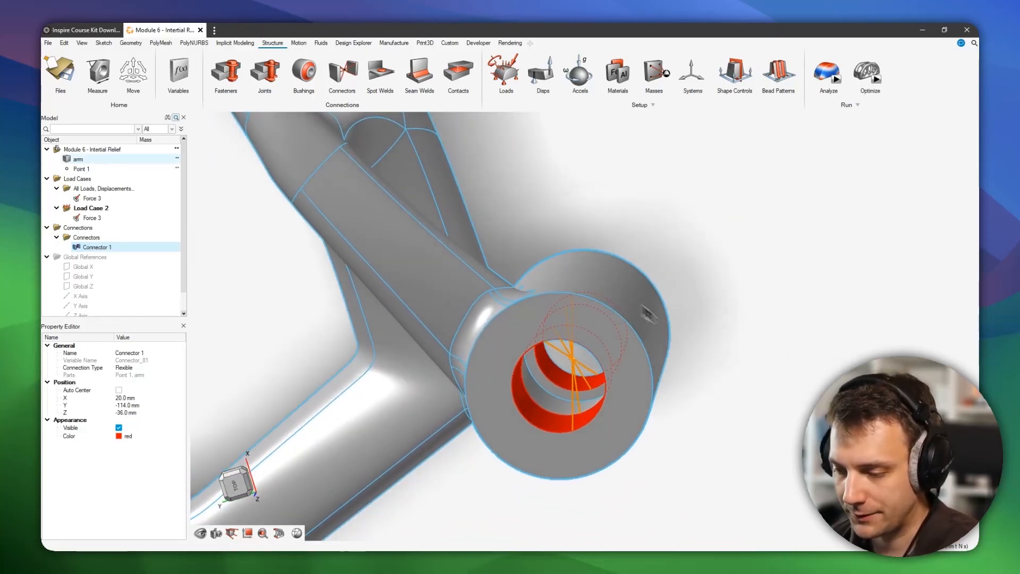
pyautogui.click(515, 57)
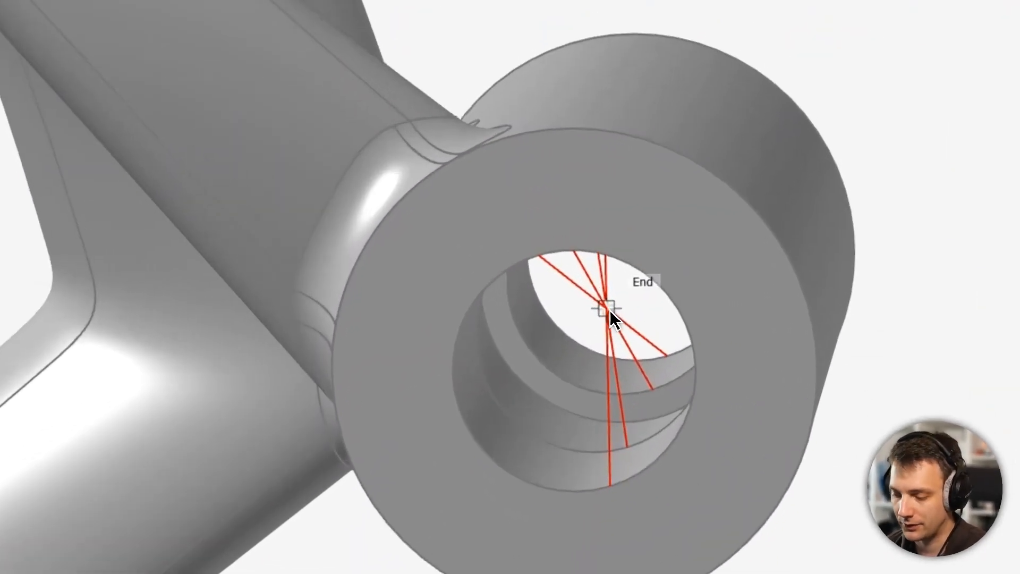
pyautogui.click(610, 310)
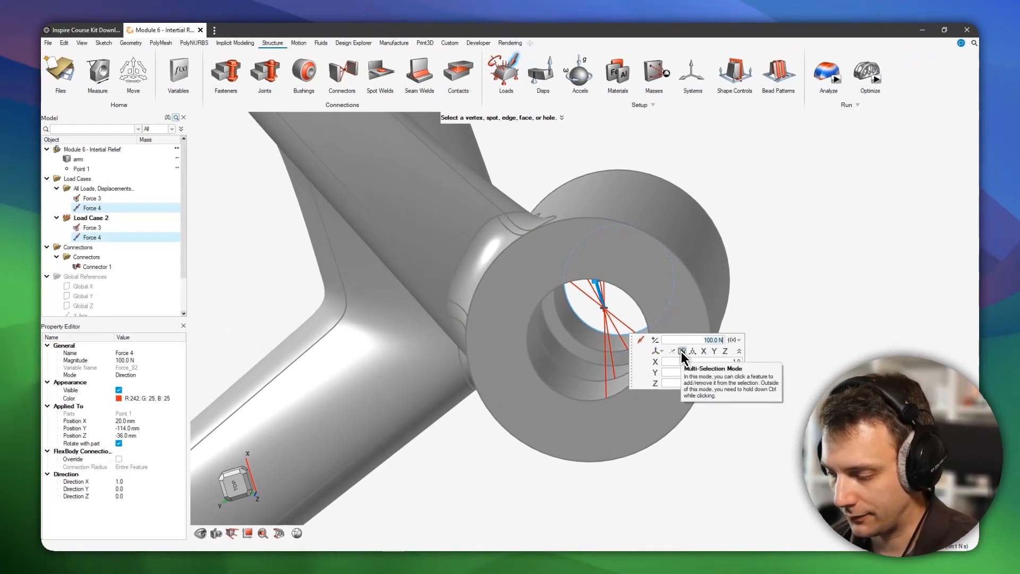
pyautogui.click(681, 352)
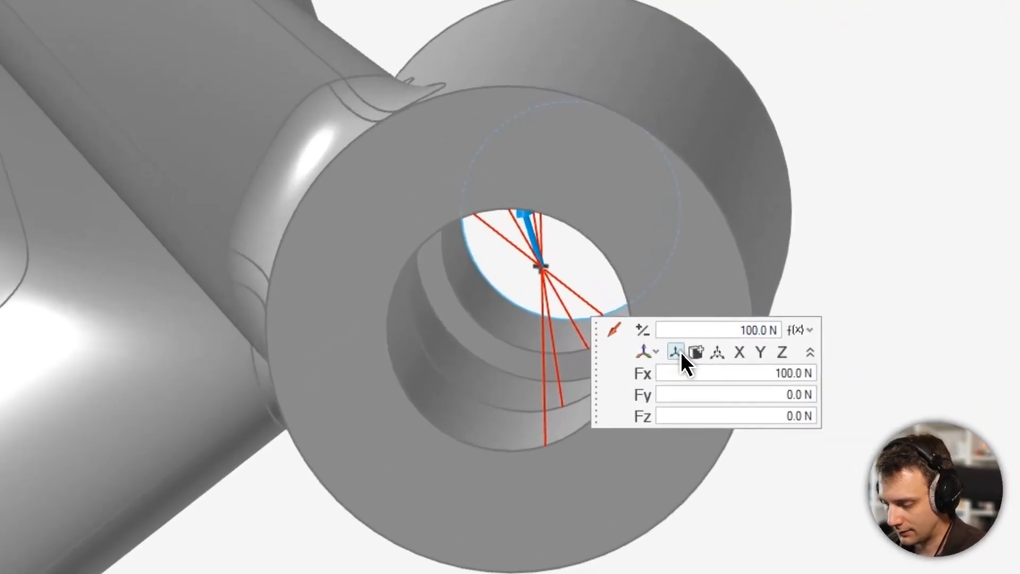
pyautogui.click(757, 371)
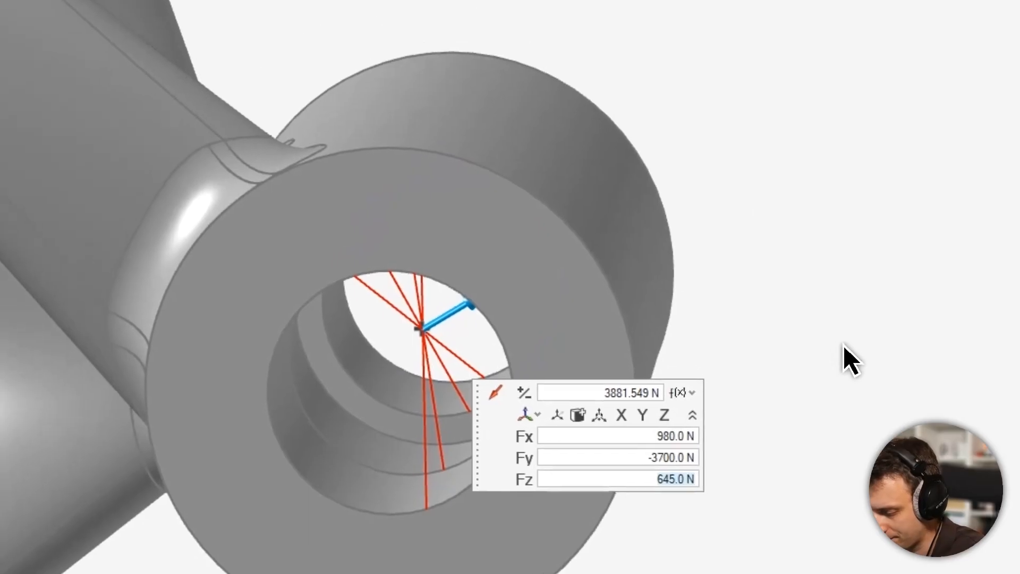
pyautogui.rightClick(941, 252)
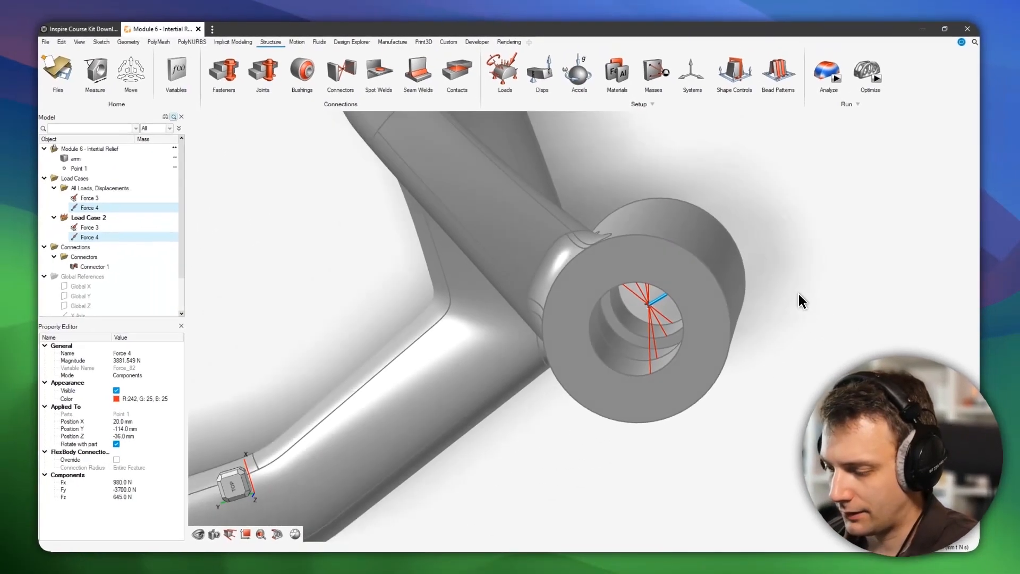
# Step: Apply a new distributed force to the inner cylindrical face of the plain bore at the arm's opposite end
pyautogui.scroll(-2, 674, 297)
pyautogui.moveTo(605, 305); pyautogui.dragTo(630, 275, button='middle')
pyautogui.press('f')
pyautogui.scroll(-5, 478, 313)
pyautogui.scroll(12, 505, 393)
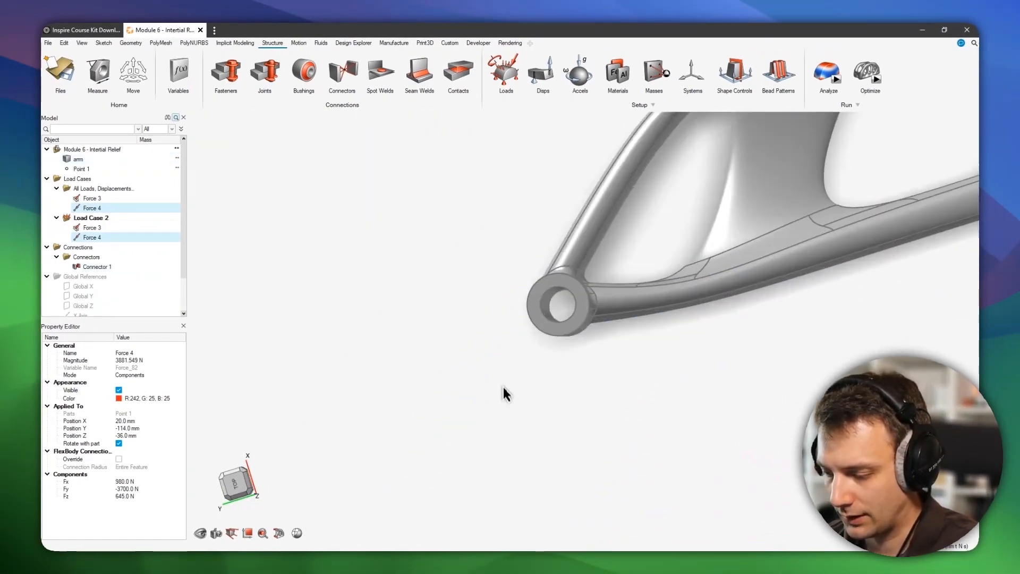
pyautogui.moveTo(630, 253); pyautogui.dragTo(585, 412, button='right')
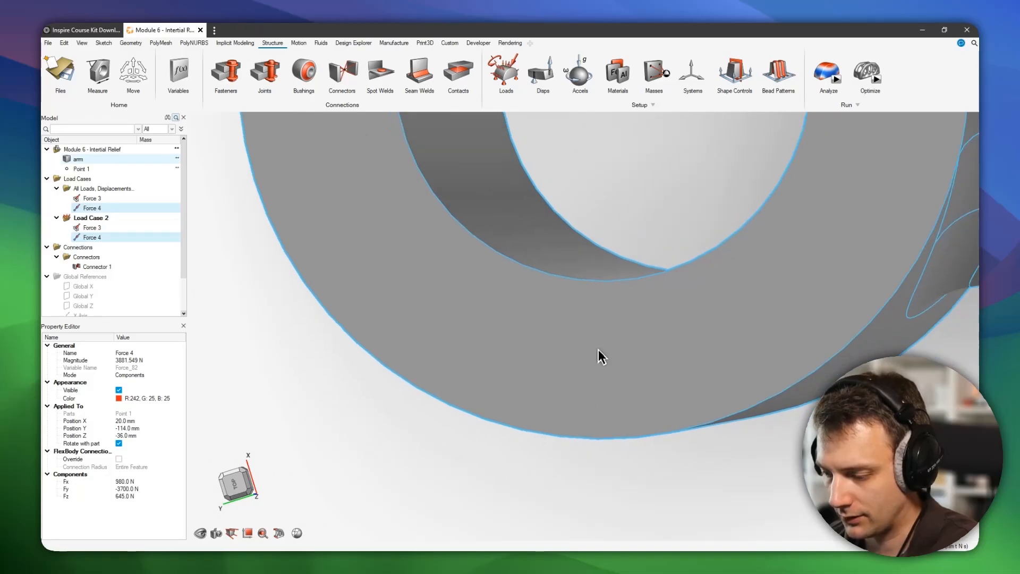
pyautogui.scroll(-2, 598, 348)
pyautogui.moveTo(598, 349); pyautogui.dragTo(536, 455, button='right')
pyautogui.moveTo(535, 455); pyautogui.dragTo(620, 381, button='middle')
pyautogui.scroll(-2, 609, 381)
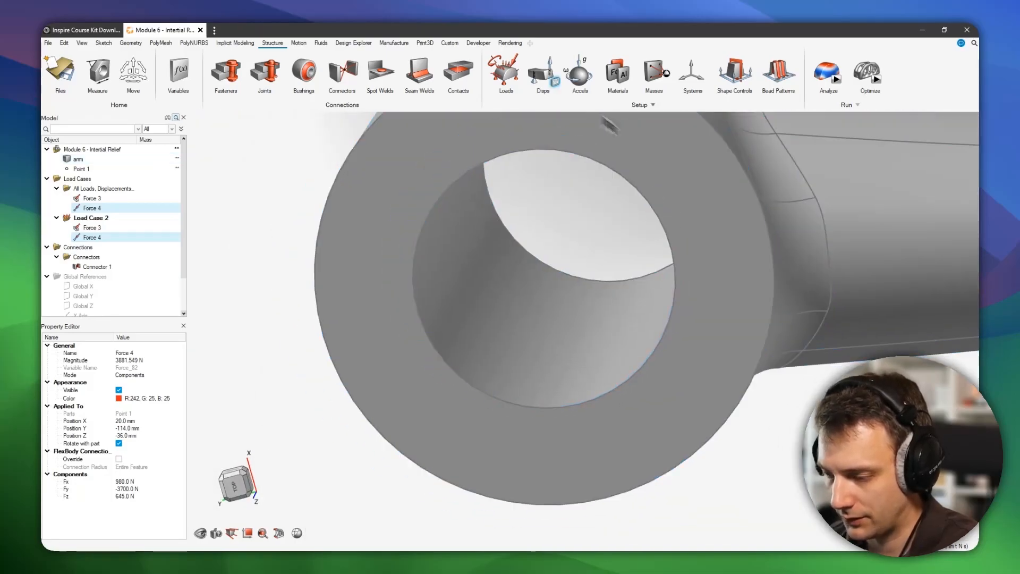
pyautogui.click(503, 72)
pyautogui.click(565, 353)
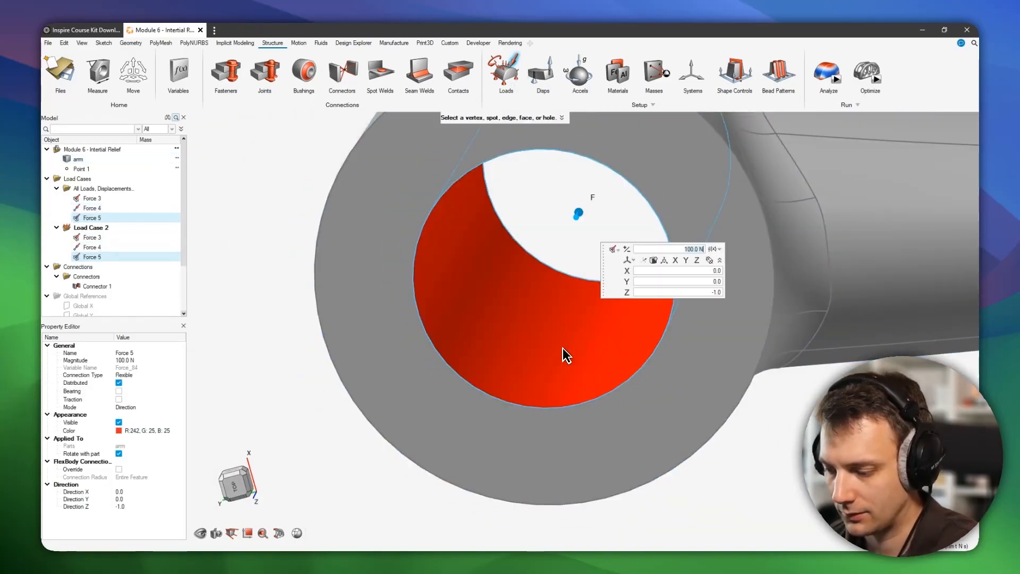
# Step: Switch the plain bore's force to component mode and set Fx 1372 N, Fy 489 N and Fz 0 N
pyautogui.write('13')
pyautogui.press('BackSpace')
pyautogui.press('BackSpace')
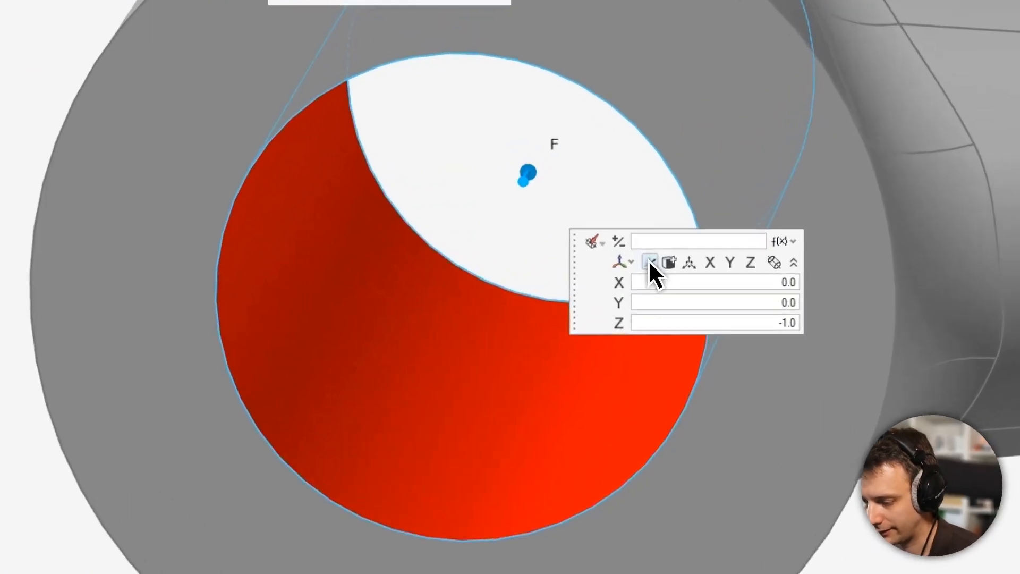
pyautogui.click(648, 259)
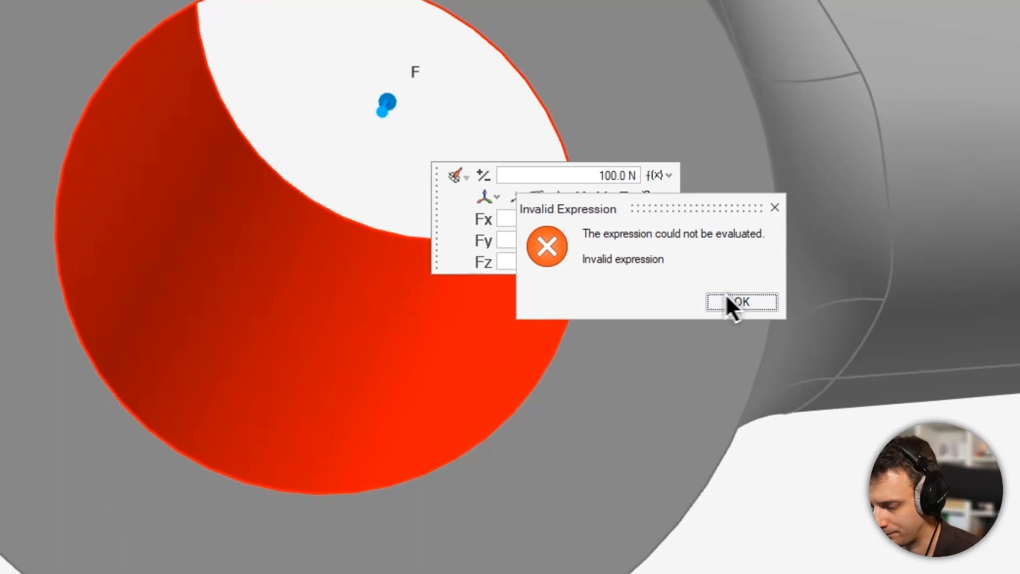
pyautogui.click(873, 365)
pyautogui.click(602, 212)
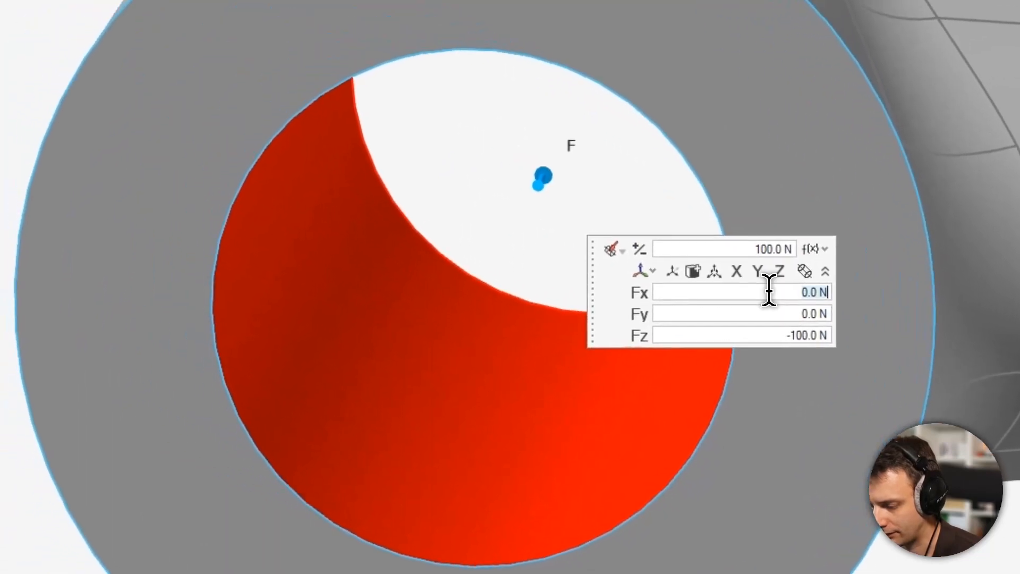
pyautogui.write('1372')
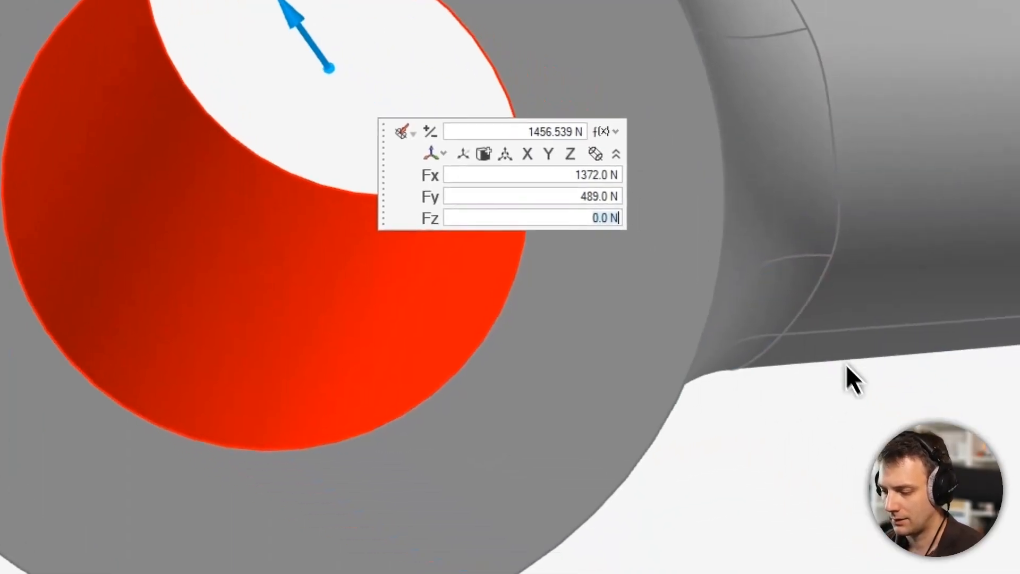
pyautogui.rightClick(845, 365)
# Step: Apply a torque at the connector's centre point in the stepped bore and set it to component mode
pyautogui.scroll(-8, 786, 412)
pyautogui.moveTo(727, 368); pyautogui.dragTo(626, 351, button='right')
pyautogui.scroll(-2, 626, 350)
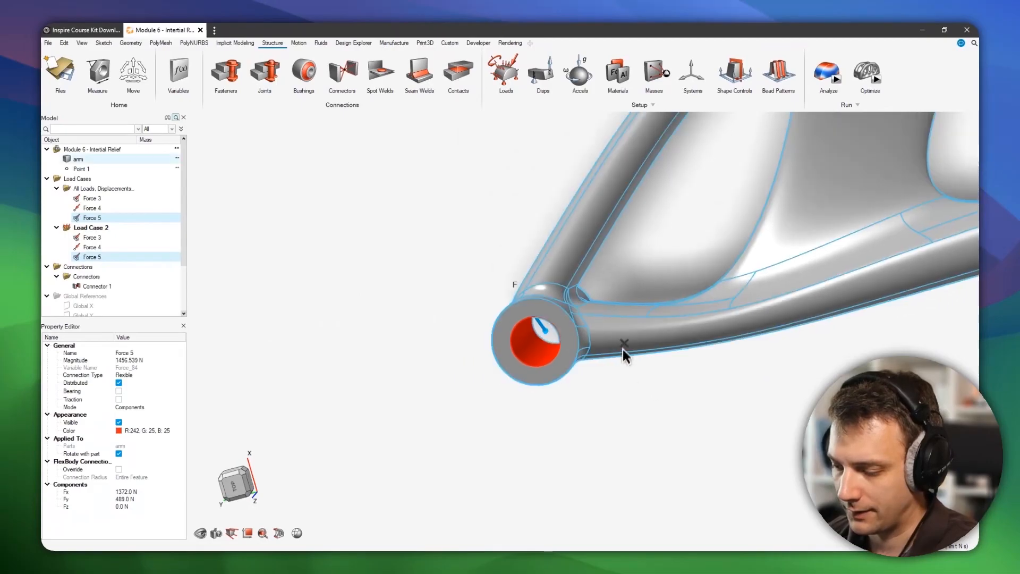
pyautogui.moveTo(691, 328); pyautogui.dragTo(462, 393, button='right')
pyautogui.scroll(-3, 462, 396)
pyautogui.moveTo(807, 281); pyautogui.dragTo(619, 387, button='right')
pyautogui.moveTo(619, 384); pyautogui.dragTo(582, 417, button='middle')
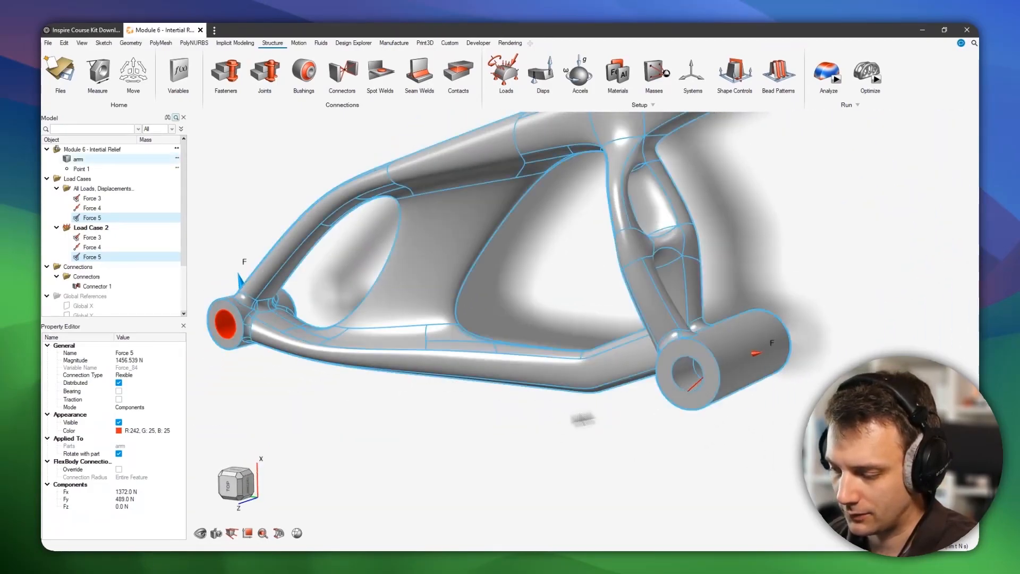
pyautogui.scroll(4, 715, 364)
pyautogui.moveTo(759, 348); pyautogui.dragTo(805, 342, button='middle')
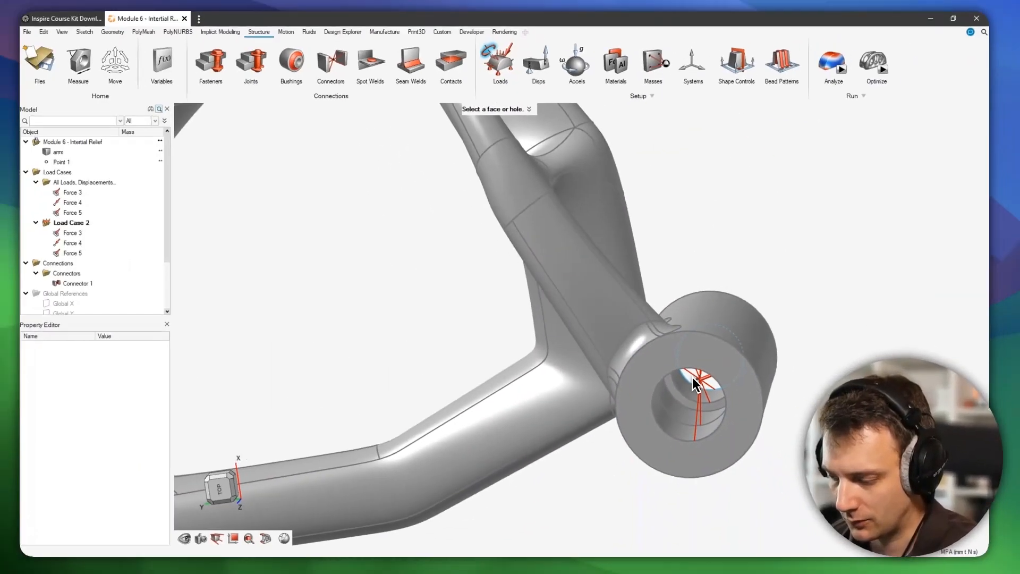
pyautogui.scroll(3, 660, 328)
pyautogui.moveTo(660, 331); pyautogui.dragTo(704, 295, button='middle')
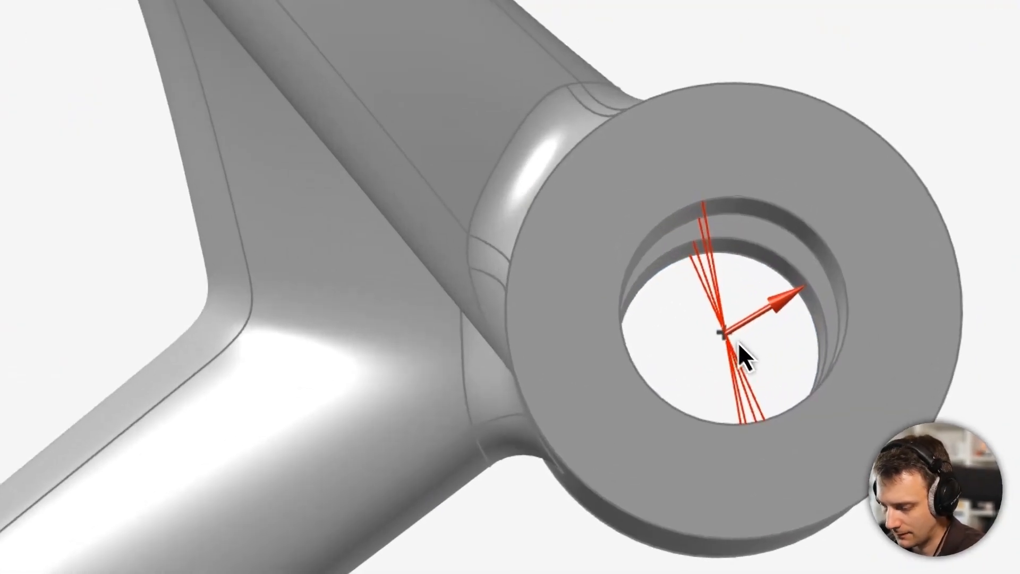
pyautogui.click(741, 354)
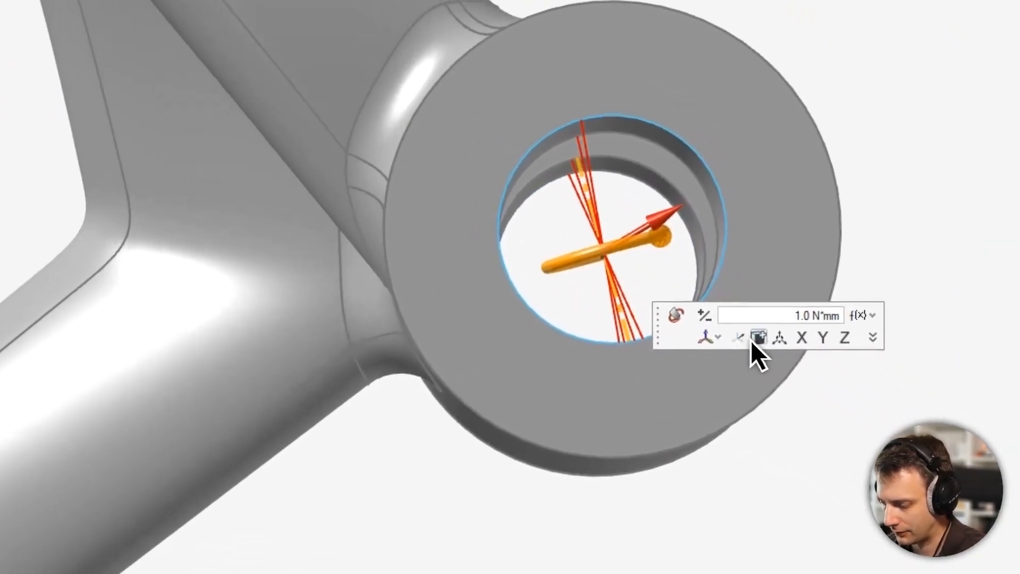
pyautogui.click(865, 334)
# Step: Set the connector point's torque components to Tx -104867 N*mm, Ty -188238 N*mm and Tz 0 N*mm
pyautogui.doubleClick(802, 355)
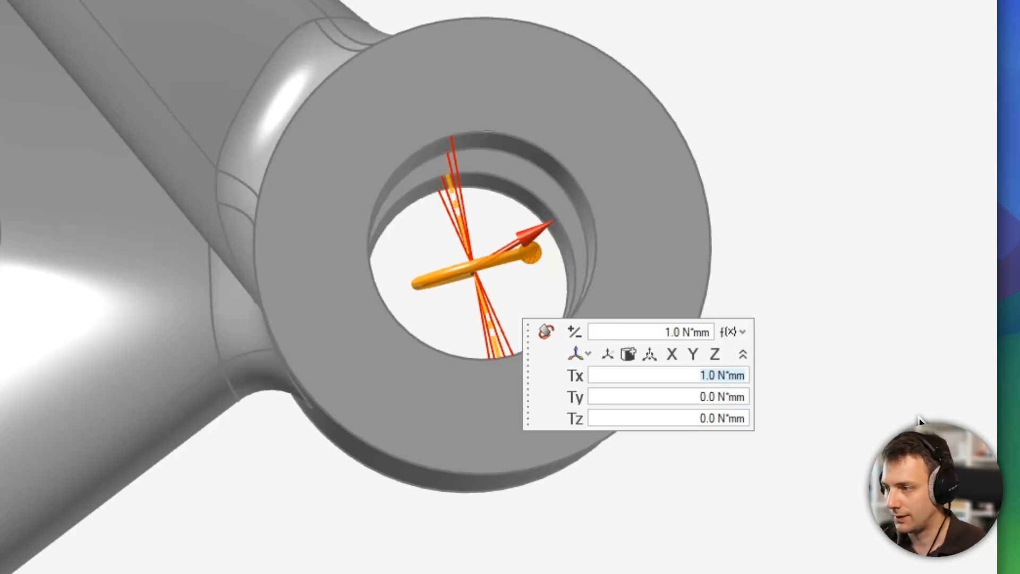
pyautogui.write('-2')
pyautogui.press('BackSpace')
pyautogui.write('104867')
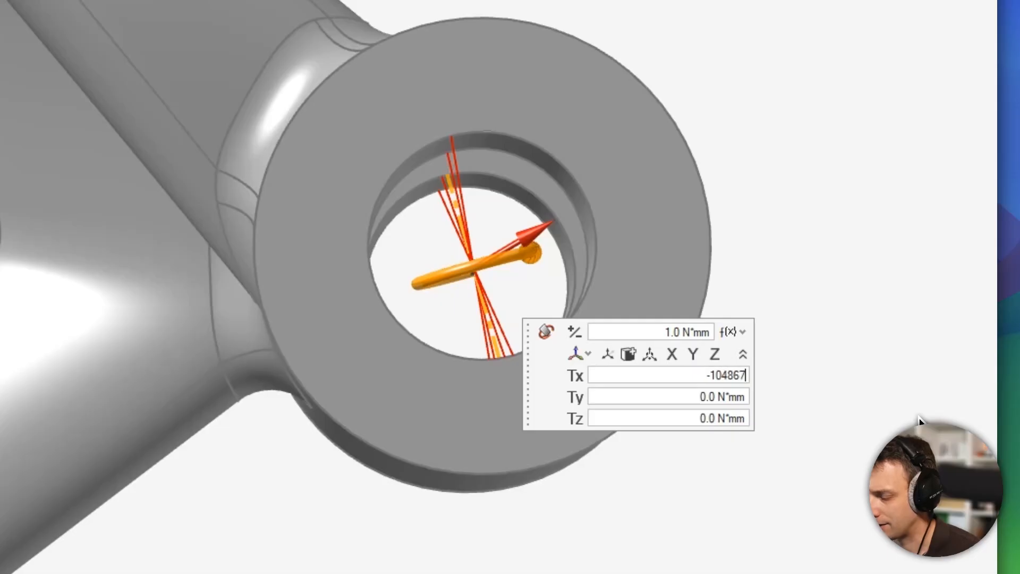
pyautogui.press('Tab')
pyautogui.press('BackSpace')
pyautogui.write('-188238')
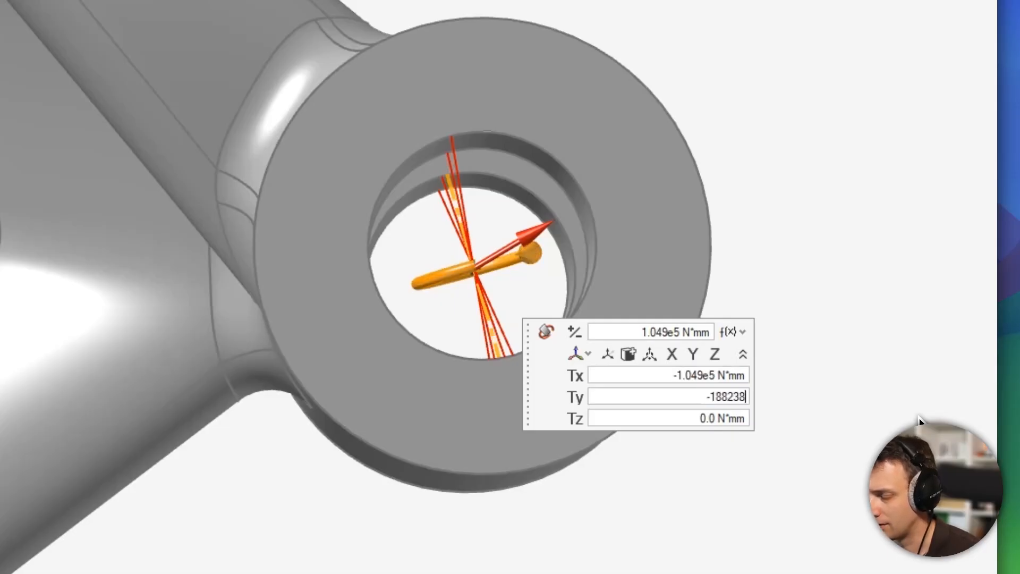
pyautogui.press('Return')
pyautogui.press('Tab')
pyautogui.write('0')
pyautogui.press('Return')
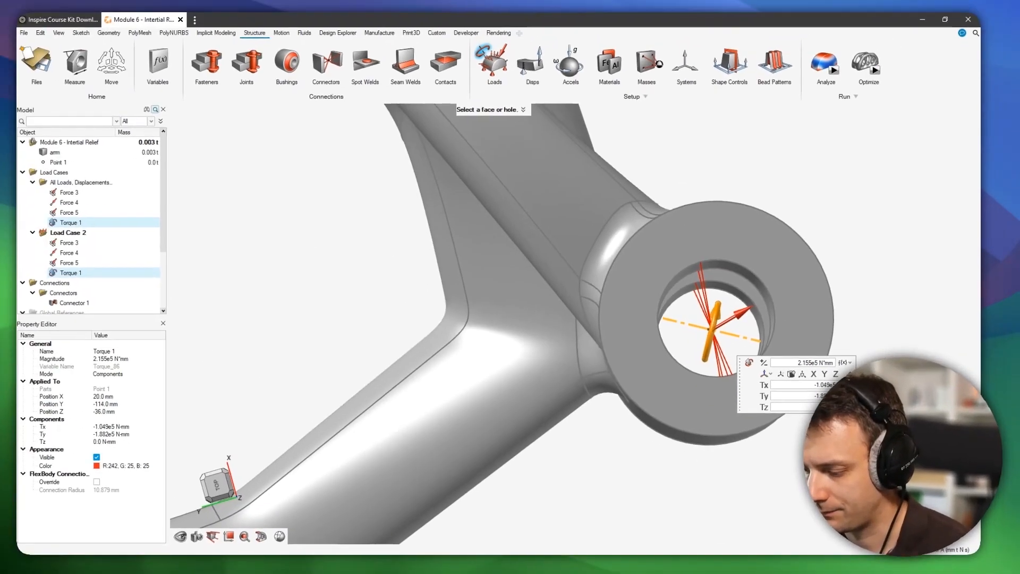
pyautogui.click(848, 330)
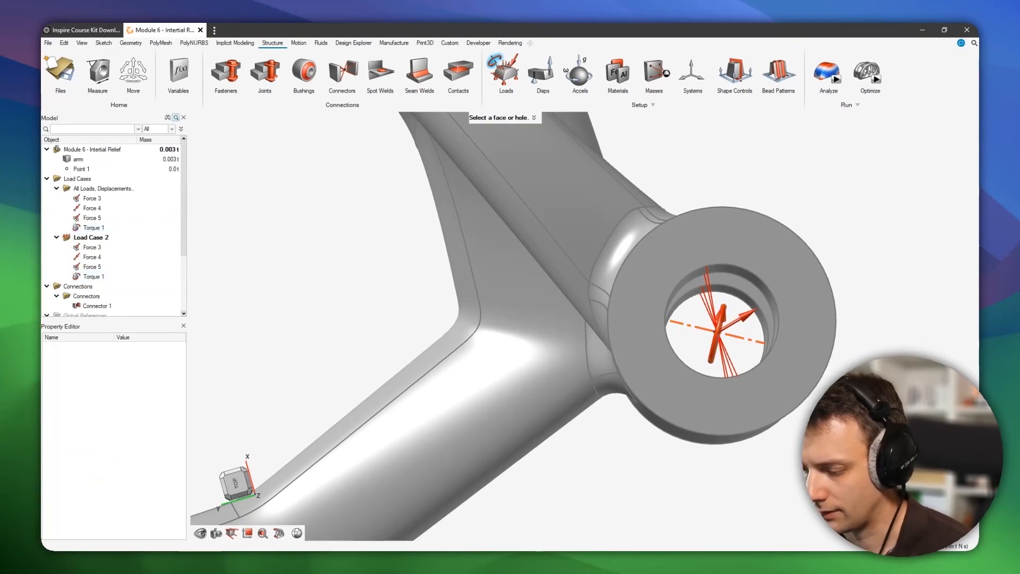
# Step: Apply a torque to the inner face of the plain bore at the arm's other end, in component mode
pyautogui.scroll(-9, 843, 339)
pyautogui.scroll(10, 475, 456)
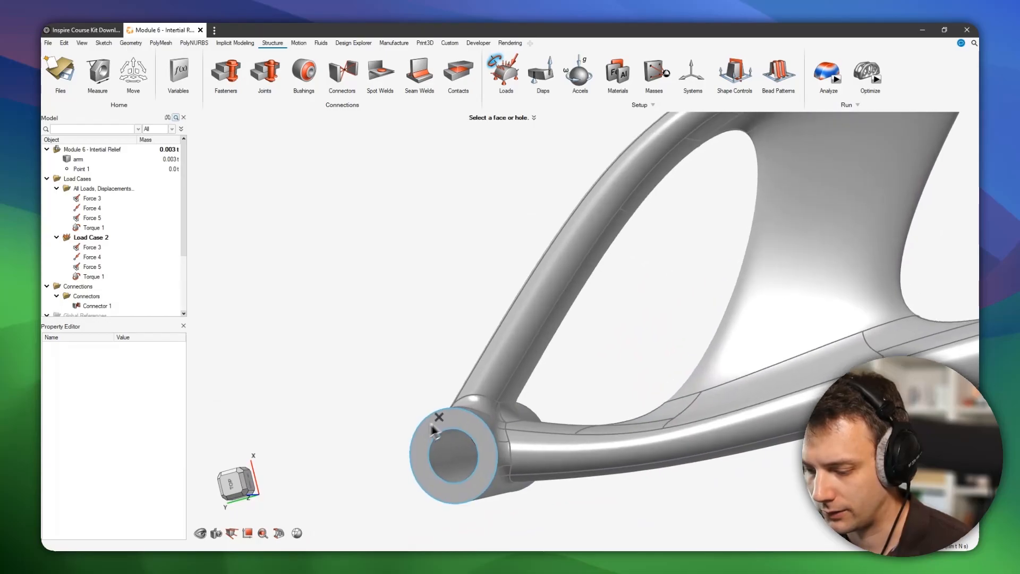
pyautogui.moveTo(475, 456); pyautogui.dragTo(512, 456, button='middle')
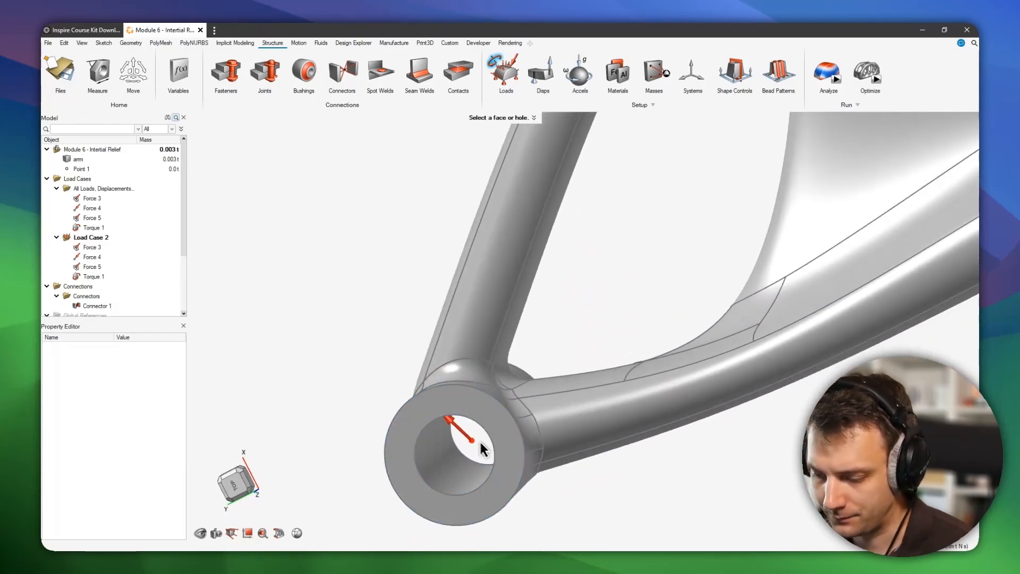
pyautogui.moveTo(445, 272); pyautogui.dragTo(478, 250, button='middle')
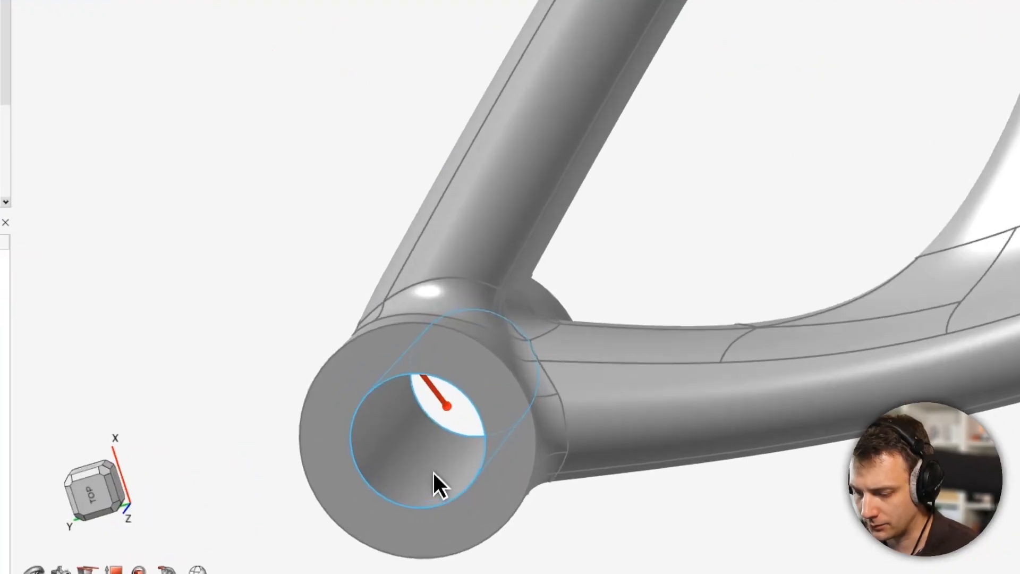
pyautogui.click(442, 469)
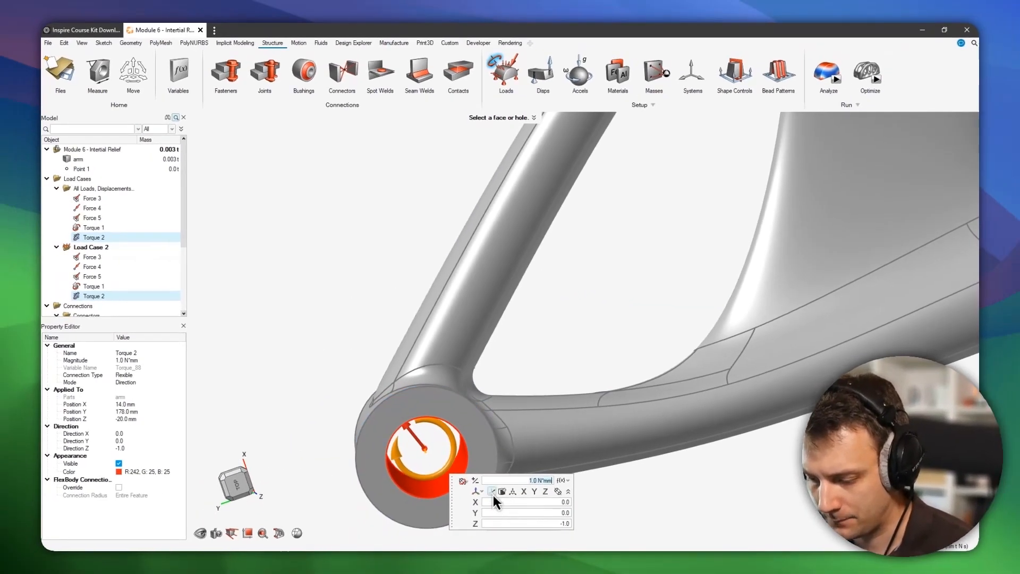
pyautogui.click(494, 492)
# Step: Set the plain bore's torque components to Tx -278 N*mm, Ty 779 N*mm and Tz -7998 N*mm
pyautogui.doubleClick(566, 502)
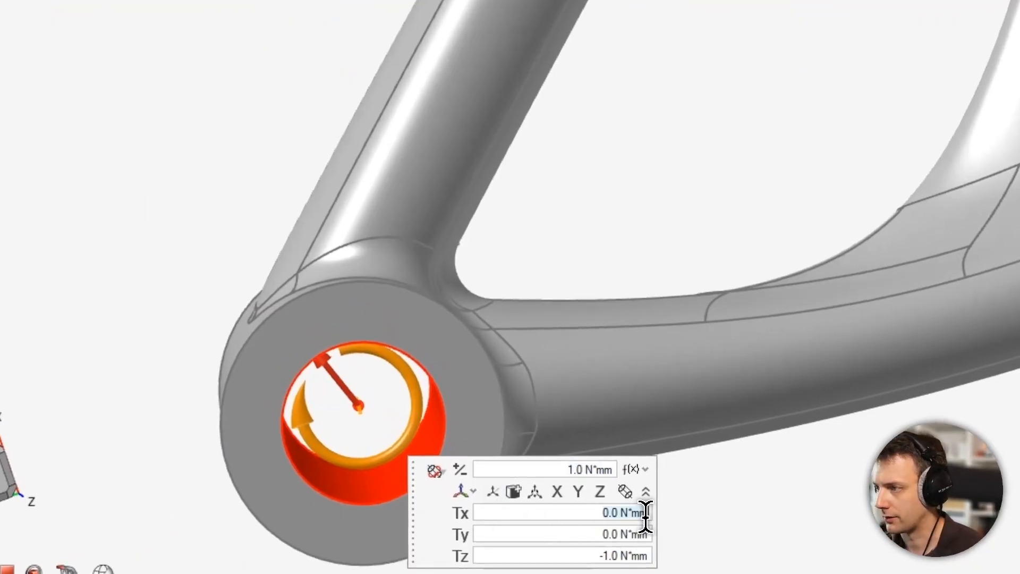
pyautogui.write('-27')
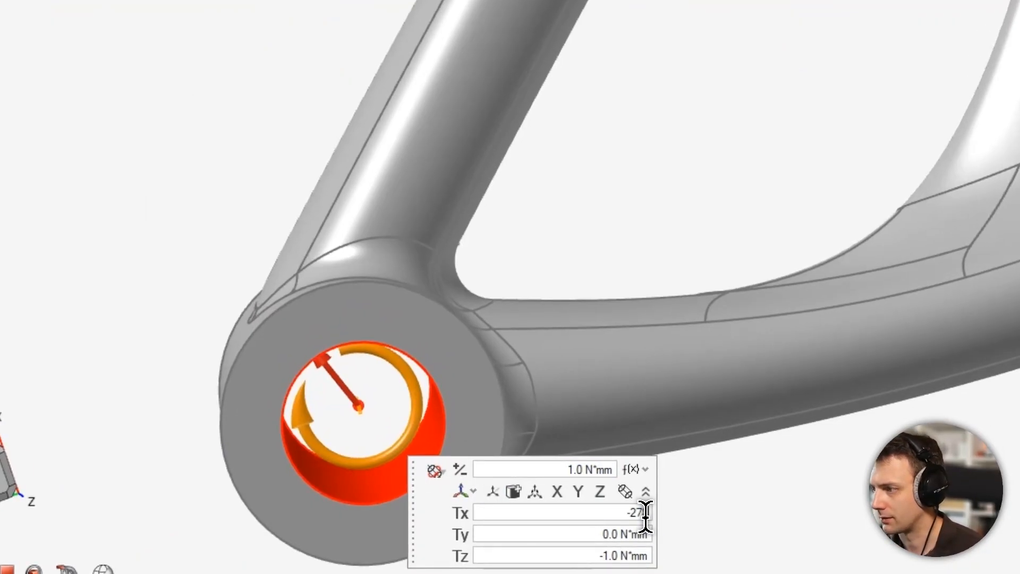
pyautogui.write('8')
pyautogui.press('Tab')
pyautogui.write('779')
pyautogui.press('Tab')
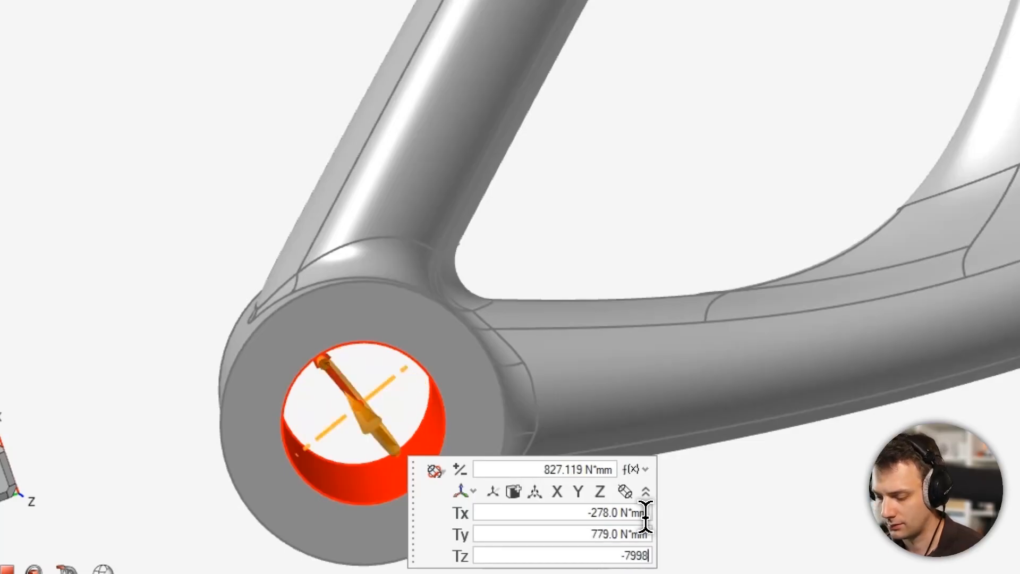
pyautogui.write('-7998')
pyautogui.press('Return')
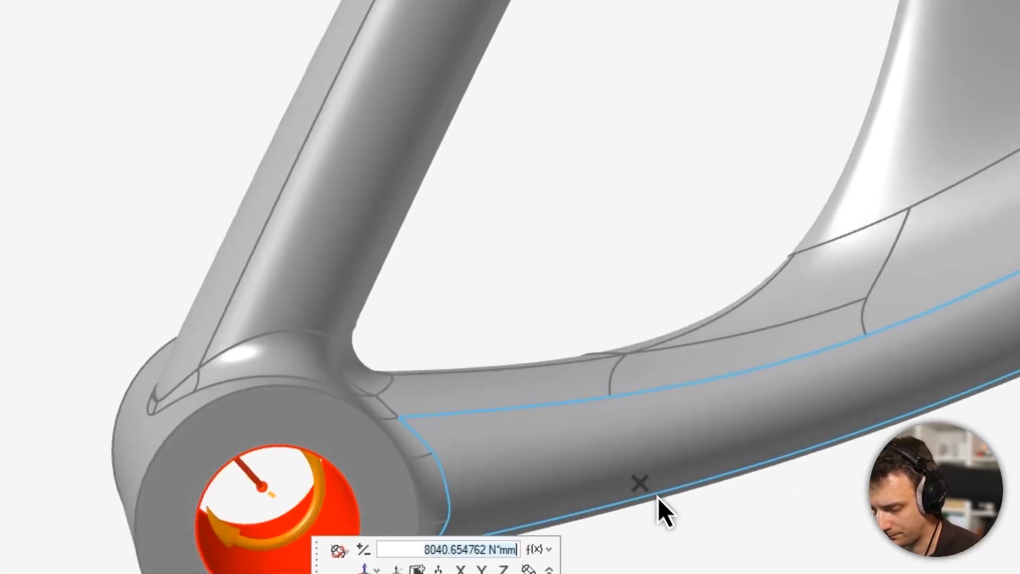
pyautogui.moveTo(657, 496)
pyautogui.mouseDown(button='middle')
pyautogui.moveTo(531, 482)
pyautogui.moveTo(607, 437)
pyautogui.moveTo(628, 492)
pyautogui.moveTo(607, 514)
pyautogui.moveTo(581, 512)
pyautogui.mouseUp(button='middle')
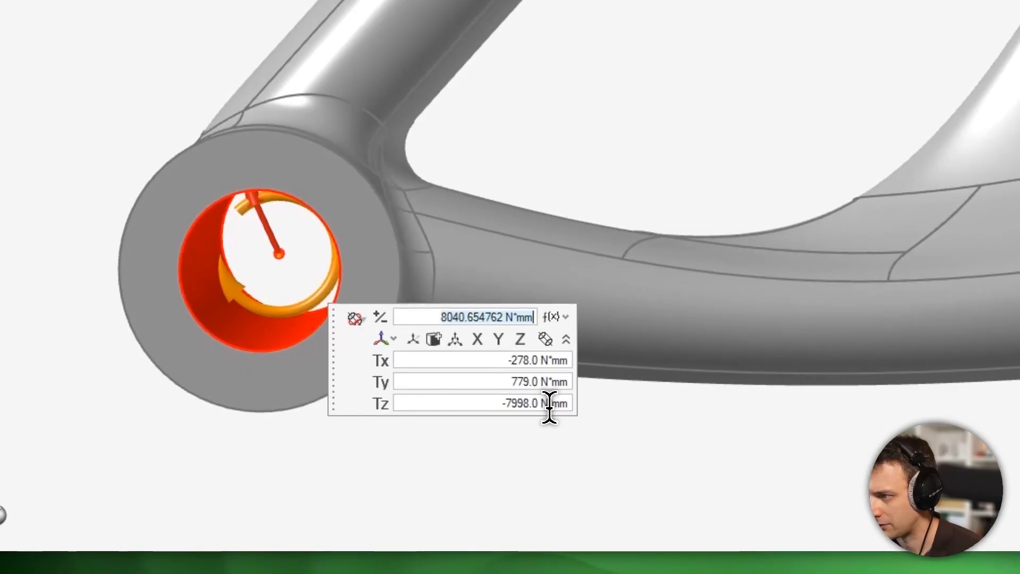
pyautogui.moveTo(355, 267); pyautogui.dragTo(367, 320, button='middle')
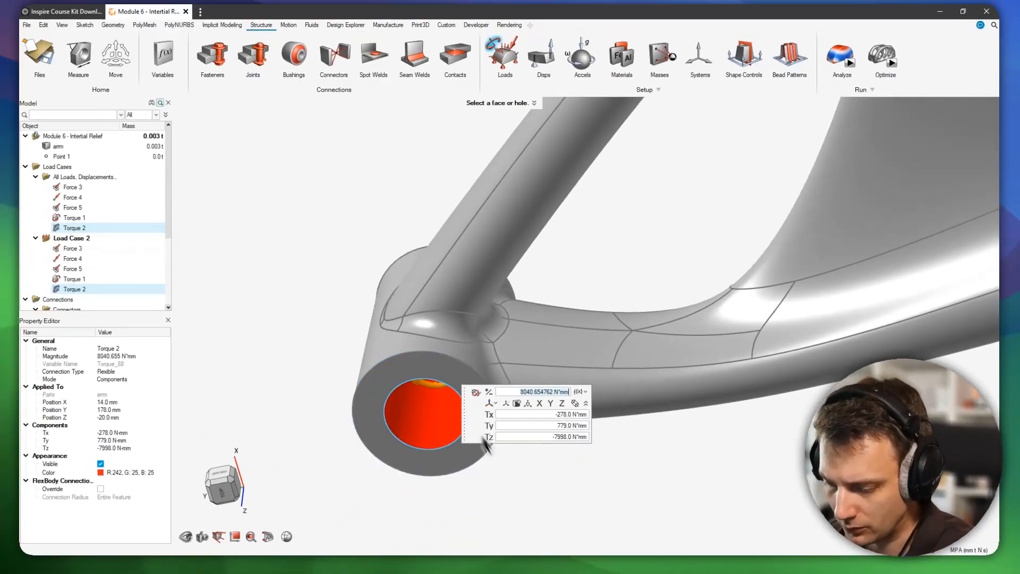
# Step: Check the connector and loads inside the arm's stepped bore, then leave the load definition tool
pyautogui.scroll(-5, 452, 394)
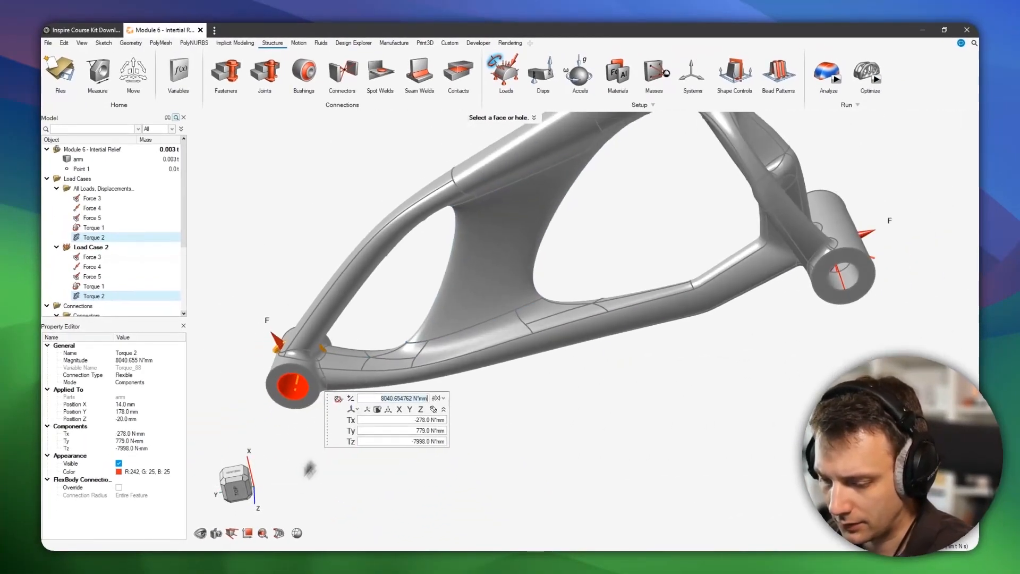
pyautogui.click(250, 492)
pyautogui.moveTo(460, 475); pyautogui.dragTo(517, 405, button='right')
pyautogui.moveTo(576, 356); pyautogui.dragTo(612, 357, button='middle')
pyautogui.moveTo(684, 357); pyautogui.dragTo(679, 363, button='middle')
pyautogui.moveTo(679, 362); pyautogui.dragTo(385, 369, button='right')
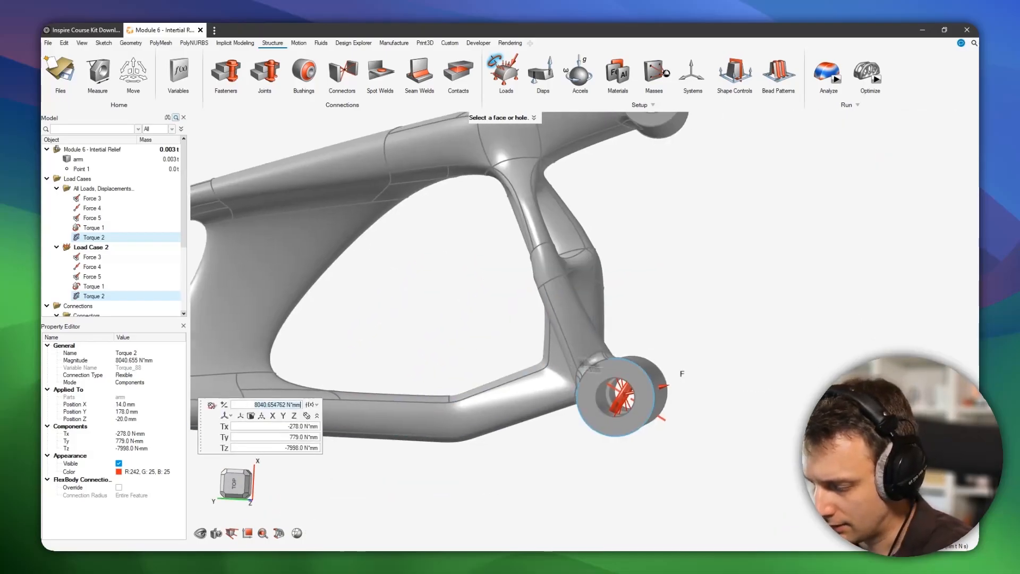
pyautogui.scroll(3, 600, 405)
pyautogui.scroll(1, 602, 406)
pyautogui.moveTo(610, 397); pyautogui.dragTo(650, 392, button='middle')
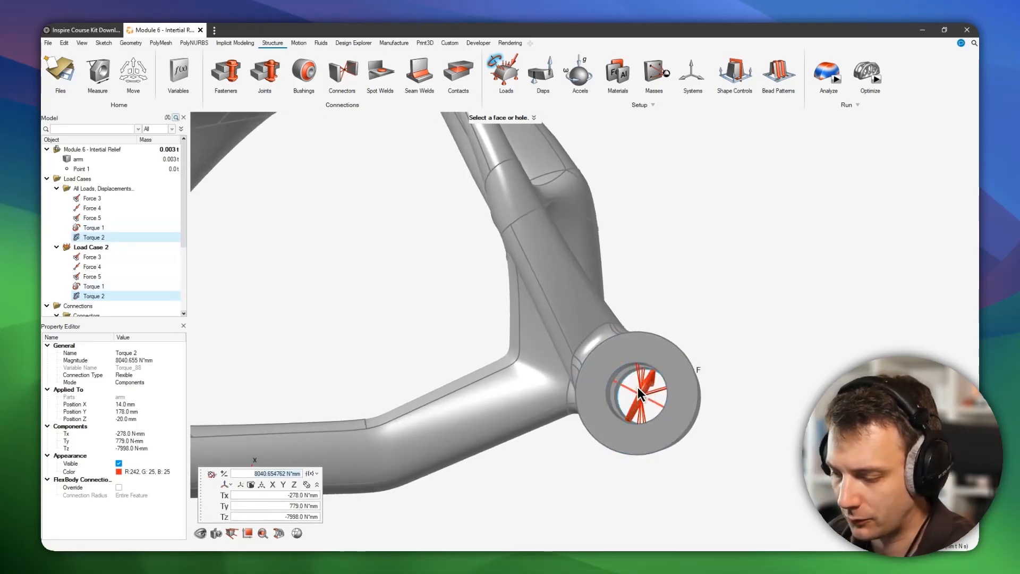
pyautogui.press('Escape')
# Step: Examine the forces and torques applied at all of the arm's bores from several angles
pyautogui.moveTo(776, 276); pyautogui.dragTo(770, 348, button='middle')
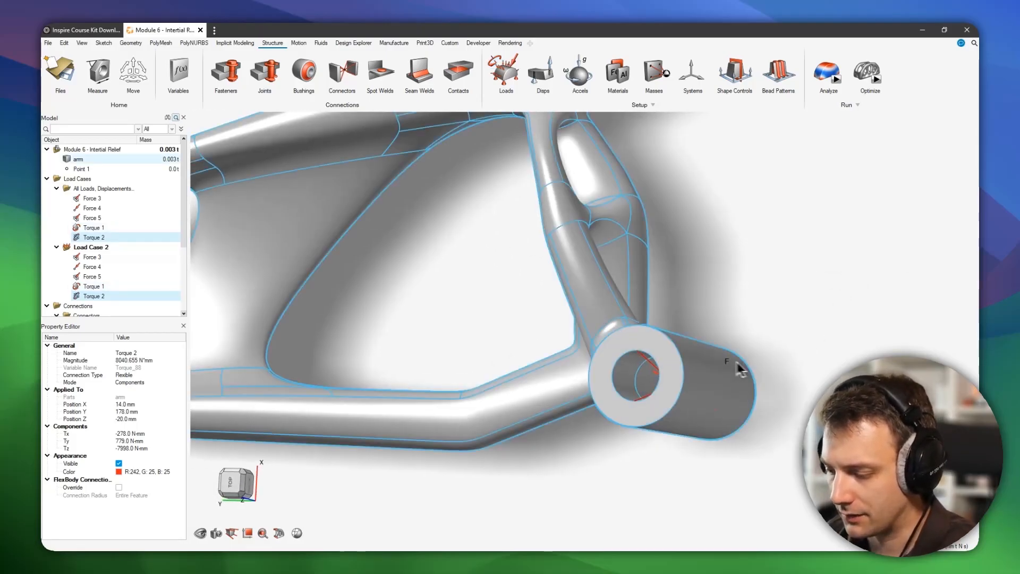
pyautogui.moveTo(637, 372); pyautogui.dragTo(810, 285, button='right')
pyautogui.moveTo(809, 285); pyautogui.dragTo(800, 284, button='middle')
pyautogui.moveTo(789, 273); pyautogui.dragTo(770, 293, button='right')
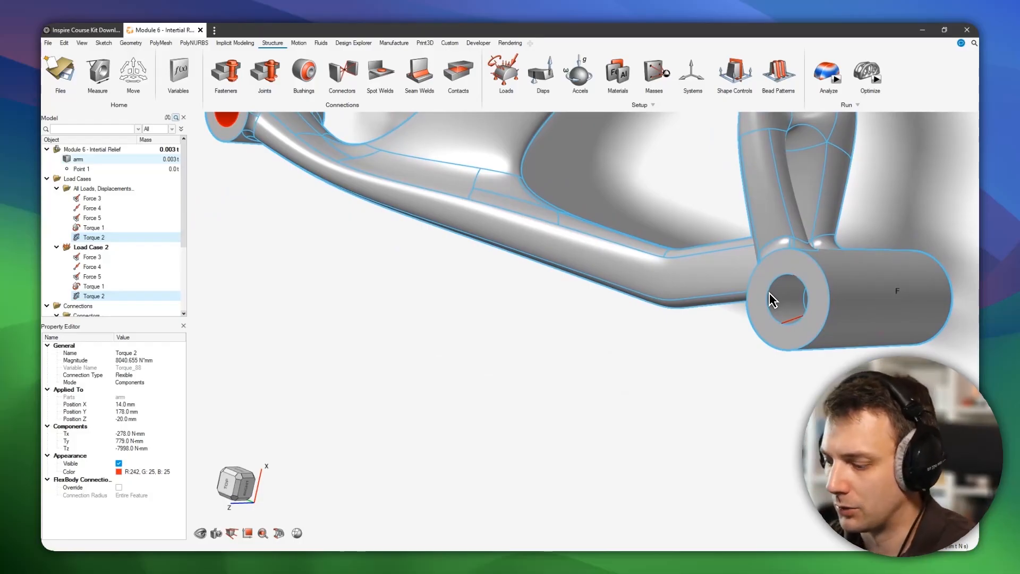
pyautogui.scroll(-8, 769, 293)
pyautogui.moveTo(749, 264); pyautogui.dragTo(771, 275, button='middle')
pyautogui.moveTo(772, 274); pyautogui.dragTo(704, 316, button='right')
pyautogui.moveTo(704, 317); pyautogui.dragTo(549, 374, button='middle')
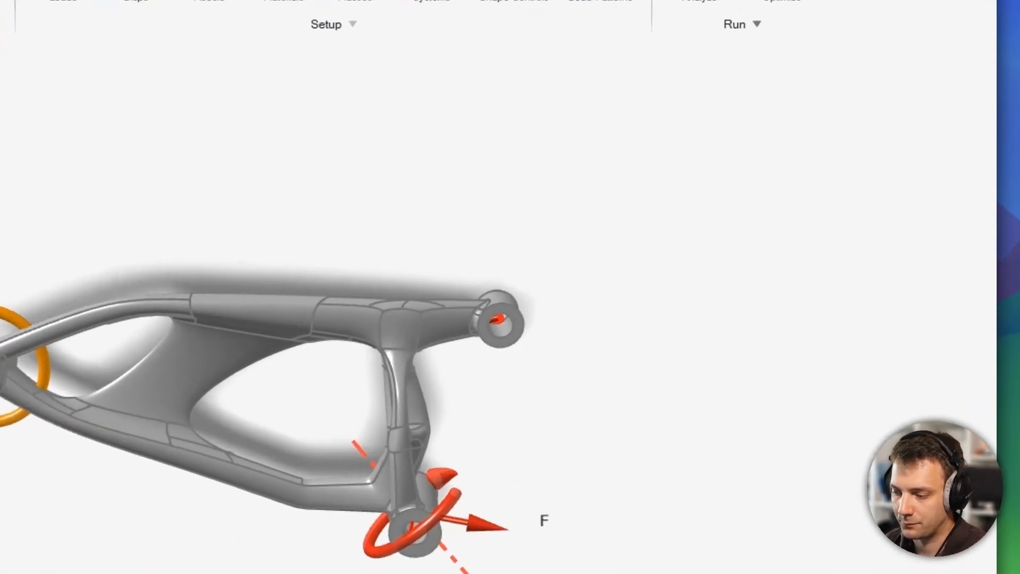
# Step: Run the OptiStruct analysis of Load Case 2 with inertia relief and faster accuracy at 5.439 mm element size, and open its results
pyautogui.click(847, 87)
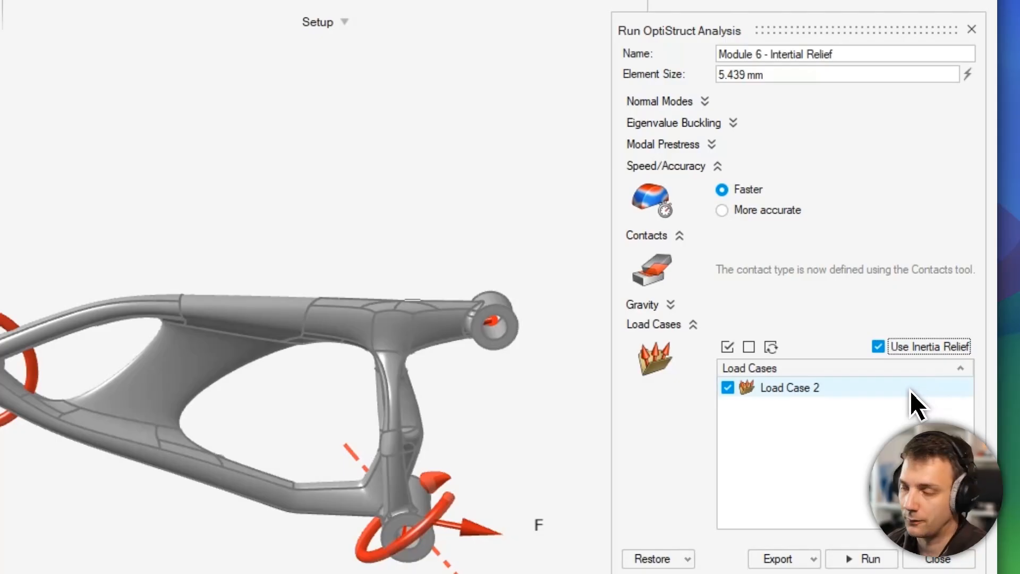
pyautogui.click(882, 562)
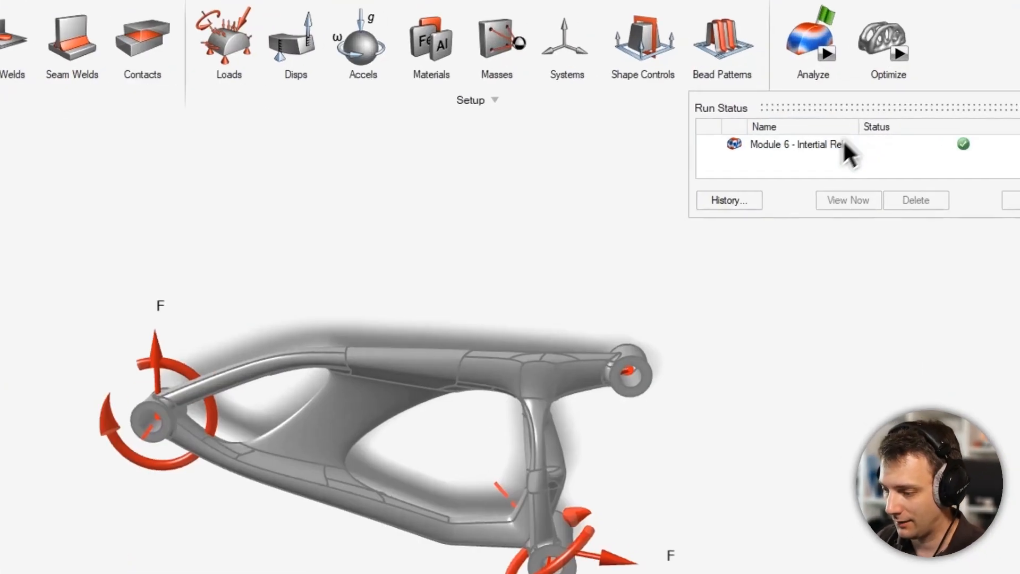
pyautogui.doubleClick(838, 130)
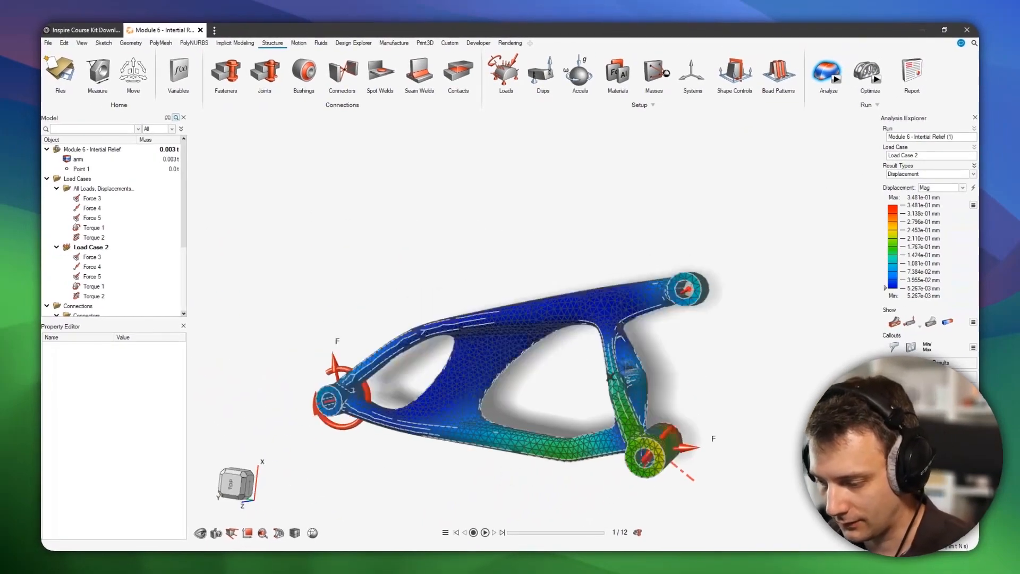
# Step: Hide the mesh elements on the displacement contour and examine the arm and its lower bore from several sides
pyautogui.moveTo(628, 367); pyautogui.dragTo(676, 365, button='middle')
pyautogui.scroll(2, 676, 364)
pyautogui.moveTo(558, 420); pyautogui.dragTo(658, 293, button='right')
pyautogui.moveTo(658, 293); pyautogui.dragTo(626, 337, button='middle')
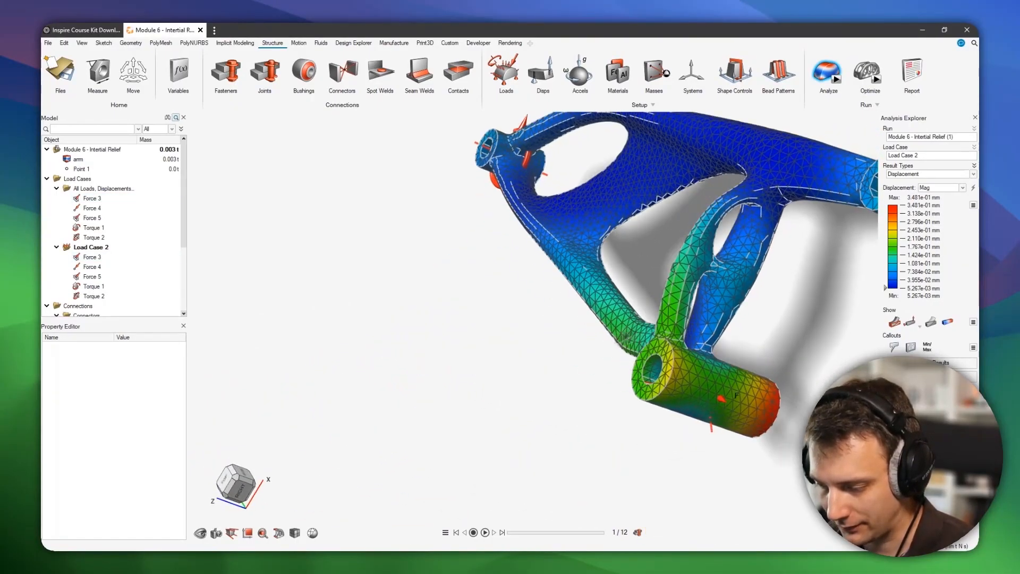
pyautogui.click(295, 533)
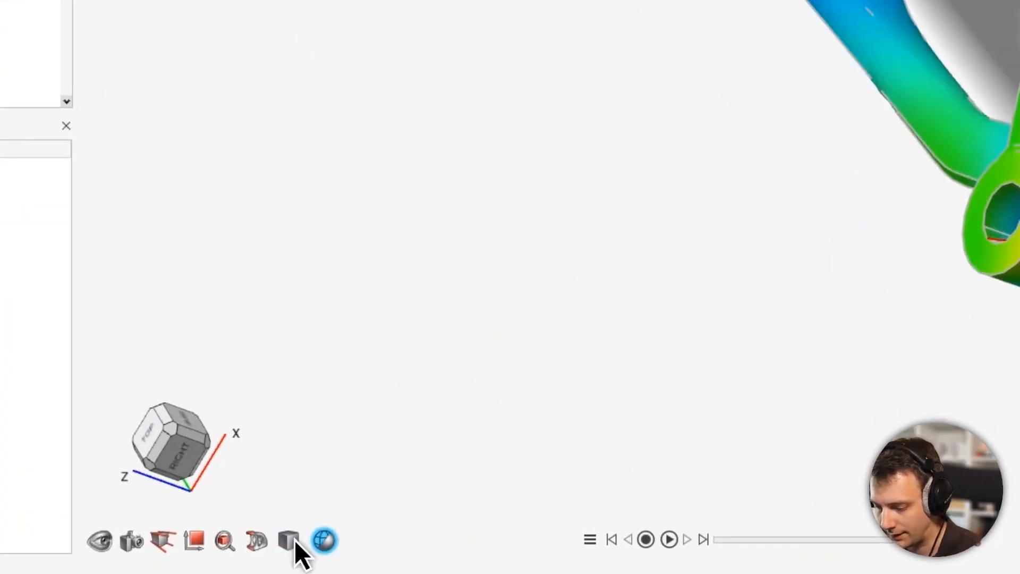
pyautogui.moveTo(668, 349); pyautogui.dragTo(667, 311, button='middle')
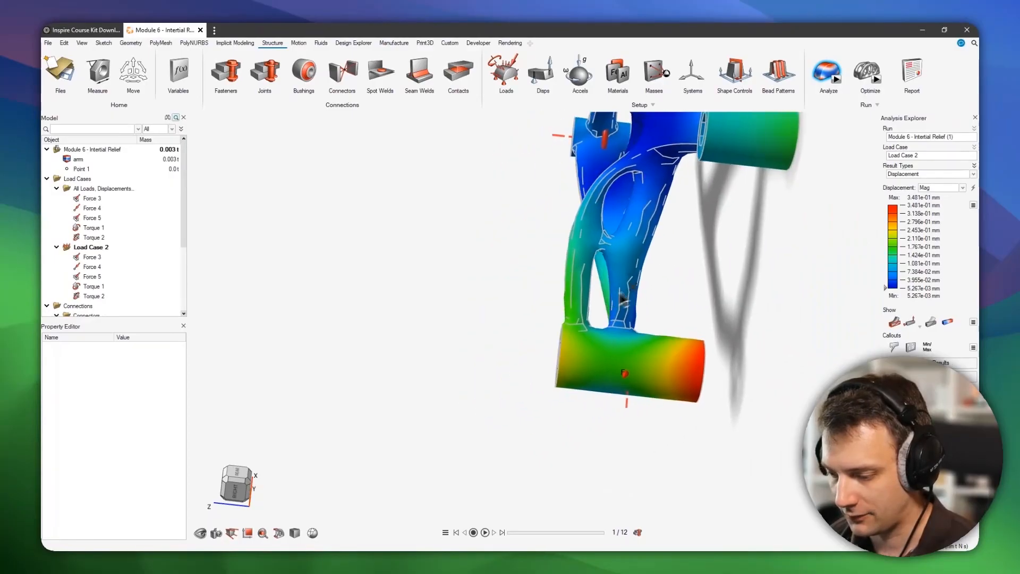
pyautogui.moveTo(533, 333); pyautogui.dragTo(501, 292, button='middle')
pyautogui.moveTo(500, 292); pyautogui.dragTo(556, 361, button='right')
pyautogui.scroll(-2, 592, 345)
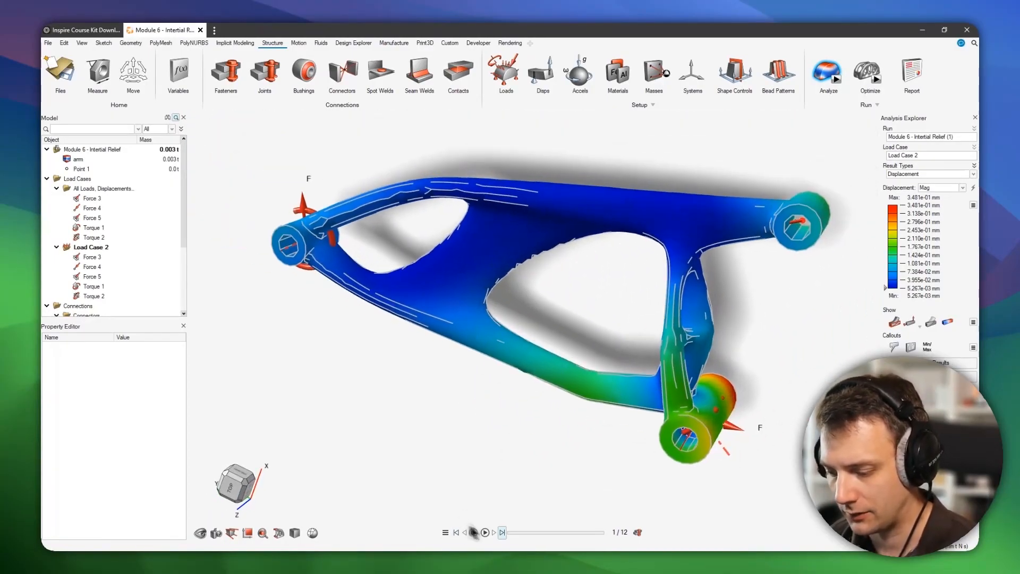
# Step: Animate the displacement result and examine how the arm deforms around its bores and struts
pyautogui.click(484, 534)
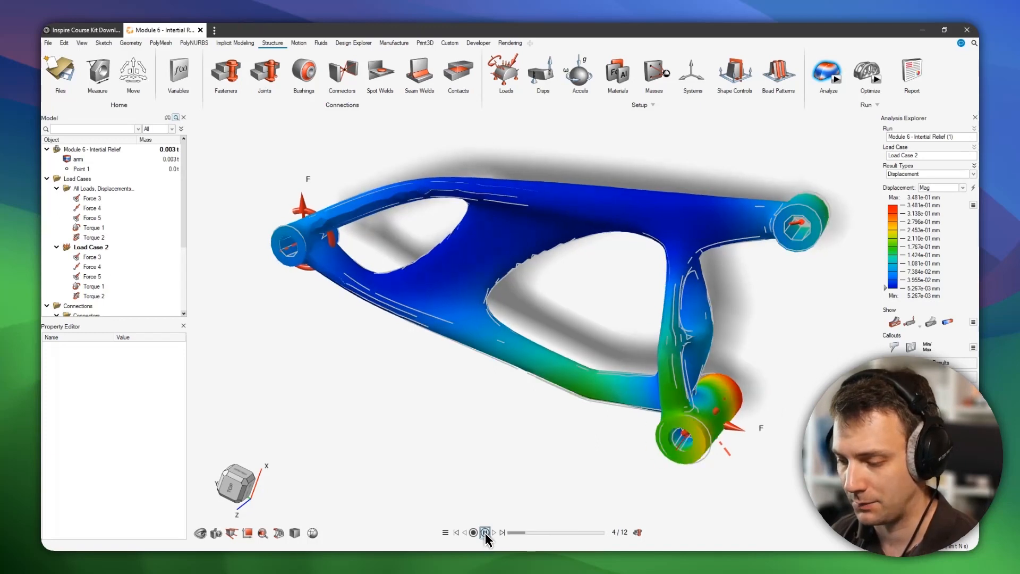
pyautogui.moveTo(617, 455); pyautogui.dragTo(541, 389, button='middle')
pyautogui.moveTo(580, 417); pyautogui.dragTo(505, 411, button='middle')
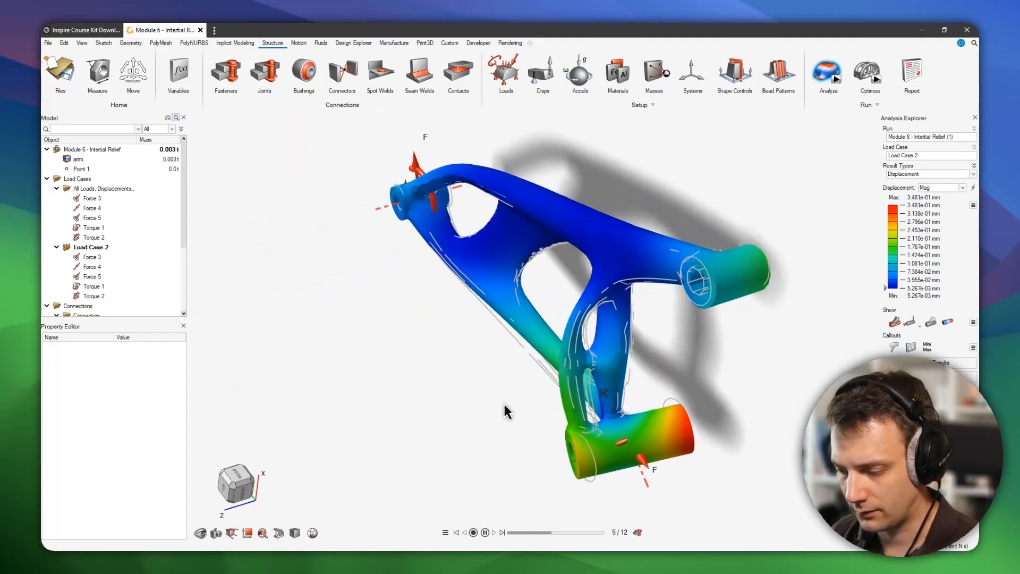
pyautogui.moveTo(584, 422); pyautogui.dragTo(646, 413, button='right')
pyautogui.moveTo(644, 412); pyautogui.dragTo(782, 316, button='middle')
pyautogui.scroll(4, 796, 367)
pyautogui.scroll(-3, 743, 385)
pyautogui.moveTo(710, 393); pyautogui.dragTo(543, 378, button='middle')
pyautogui.scroll(3, 526, 355)
pyautogui.scroll(-4, 526, 354)
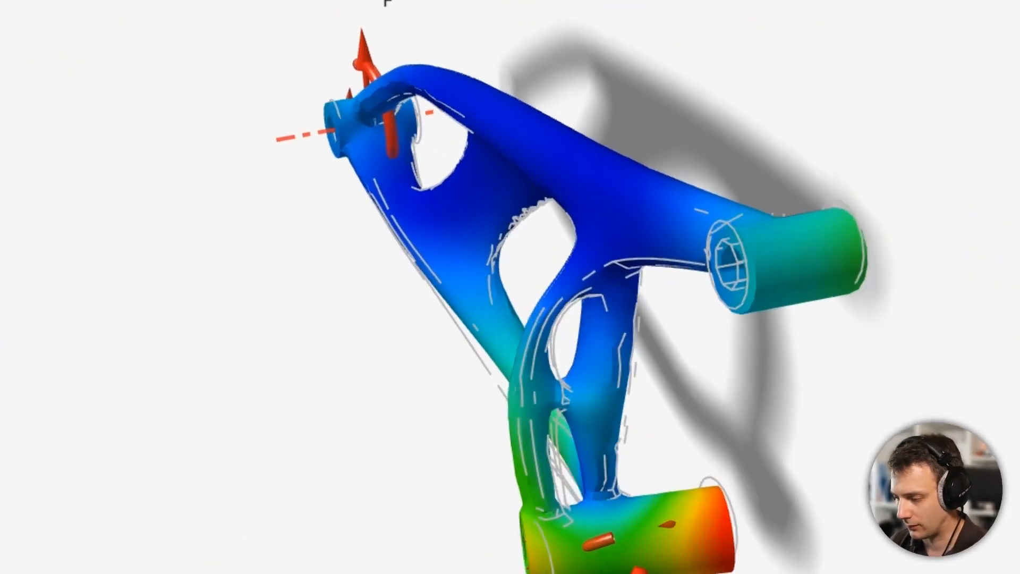
# Step: Switch the displayed result type to von Mises Stress
pyautogui.click(973, 173)
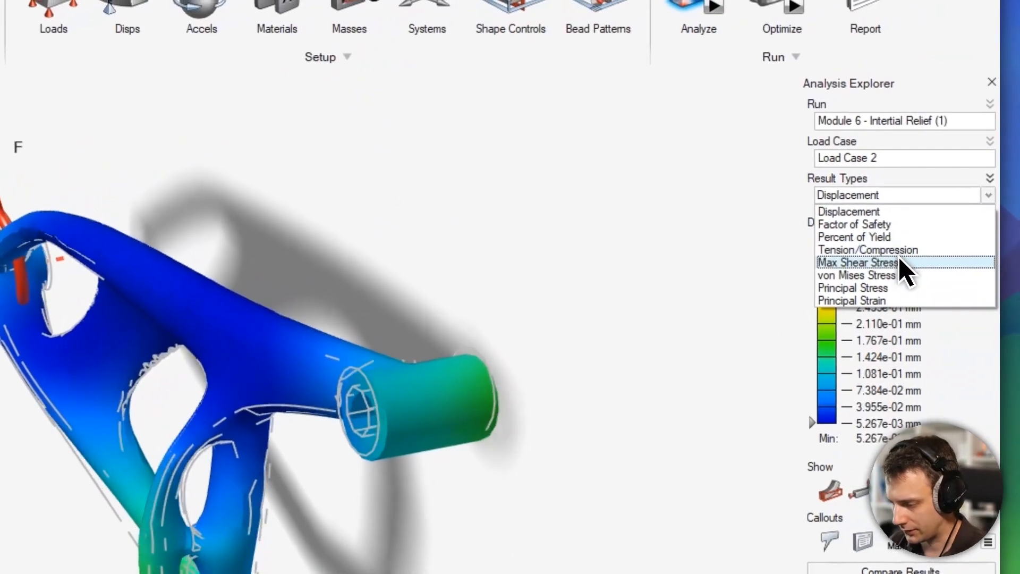
pyautogui.click(906, 270)
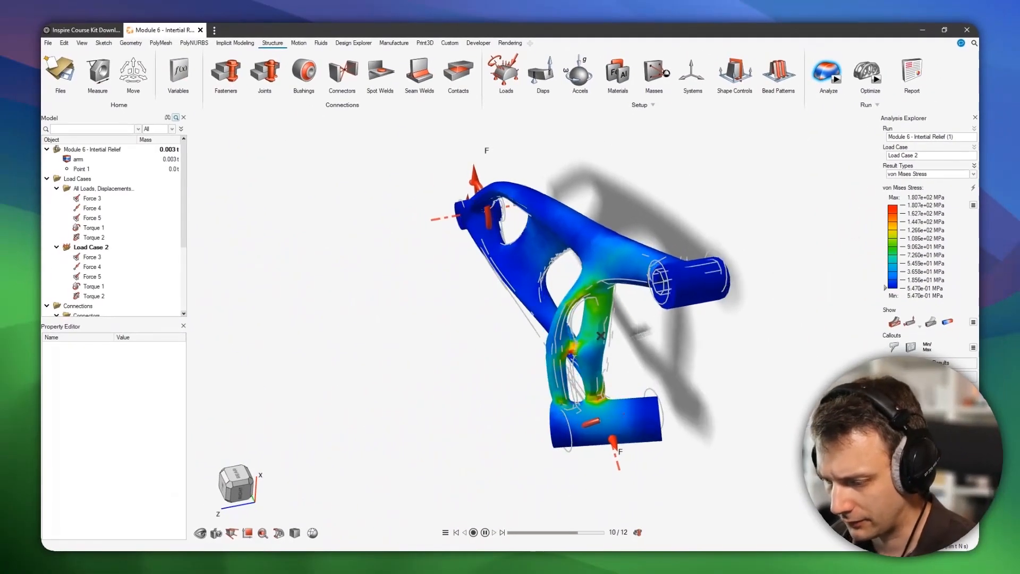
pyautogui.moveTo(642, 330); pyautogui.dragTo(662, 368, button='middle')
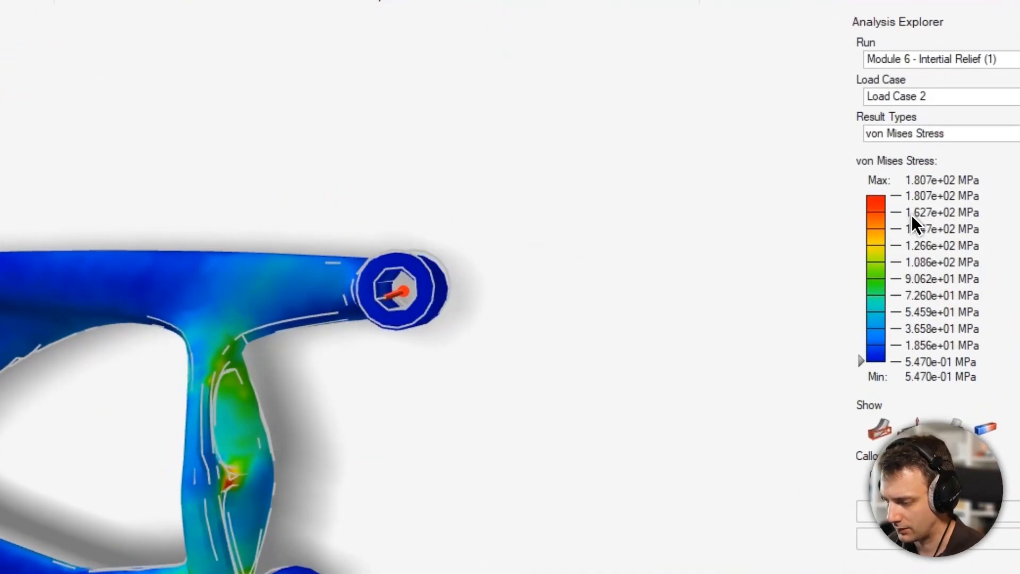
# Step: Set the upper limit of the von Mises stress legend to 200 MPa
pyautogui.click(921, 197)
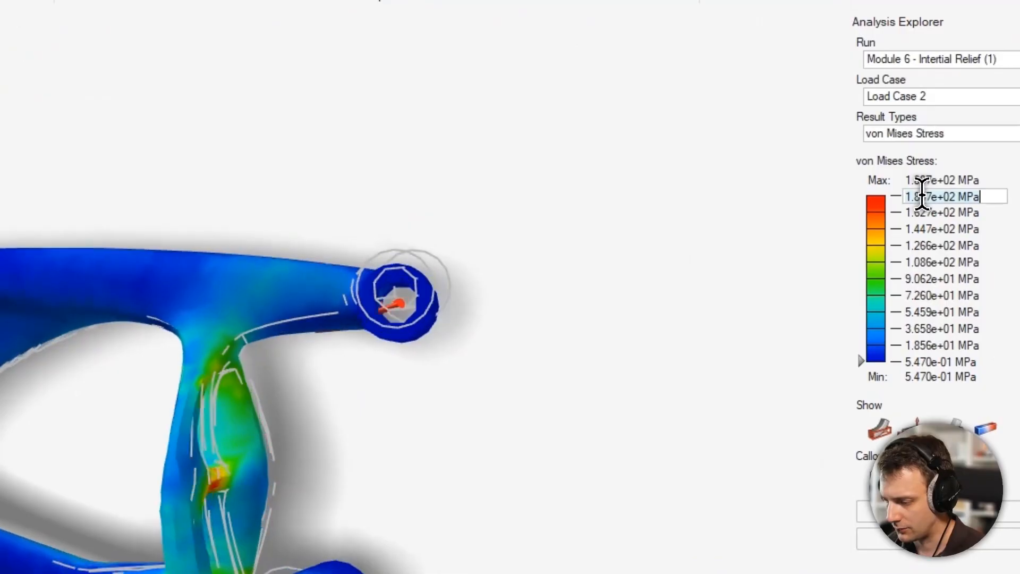
pyautogui.hotkey('ctrl', 'a')
pyautogui.write('200')
pyautogui.press('Return')
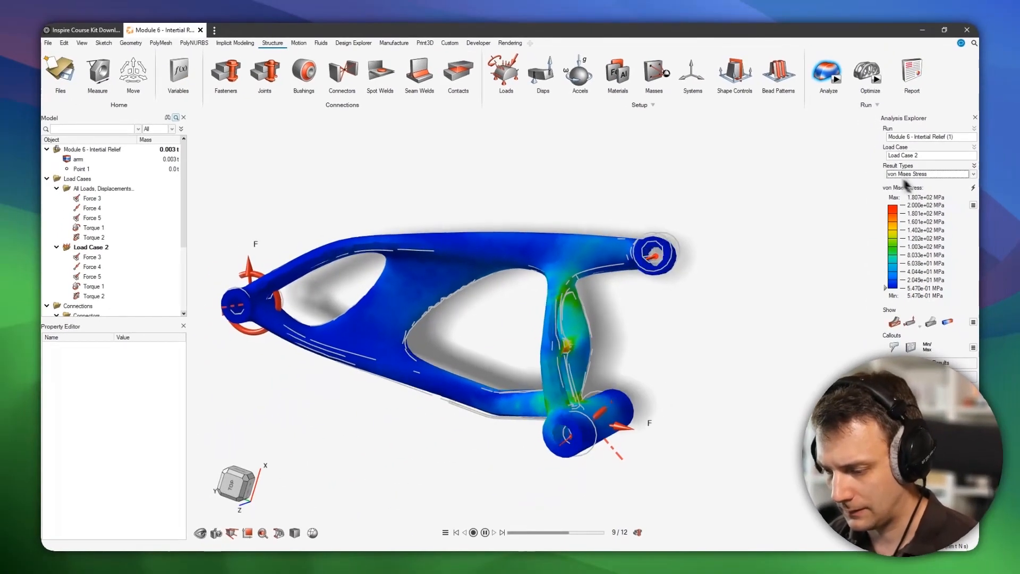
# Step: Show the mesh elements on the stress contour and examine the stress concentration at the junction between the two struts
pyautogui.moveTo(611, 329); pyautogui.dragTo(501, 398, button='middle')
pyautogui.scroll(7, 519, 342)
pyautogui.moveTo(584, 335); pyautogui.dragTo(619, 343, button='middle')
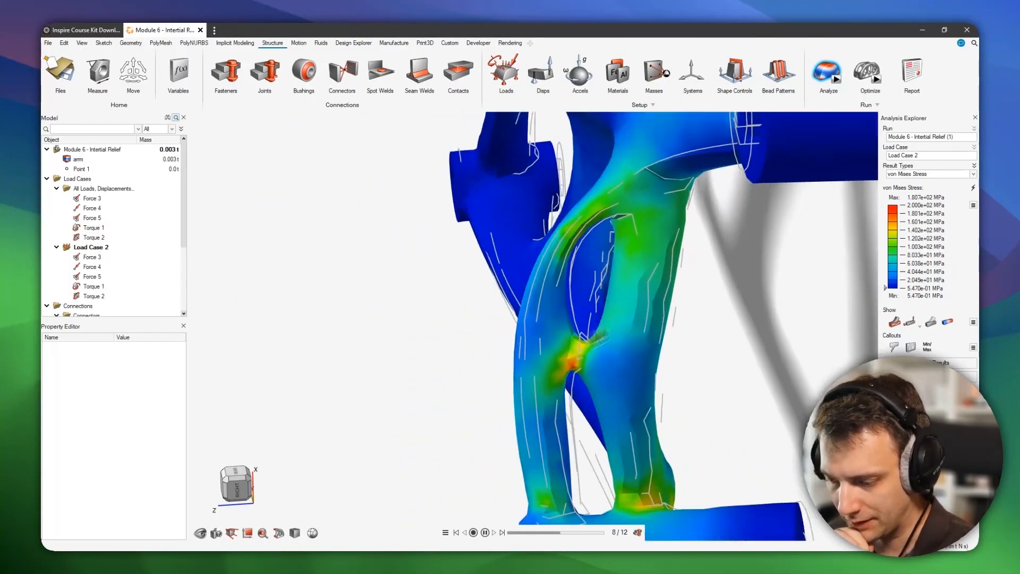
pyautogui.scroll(4, 632, 329)
pyautogui.scroll(5, 624, 318)
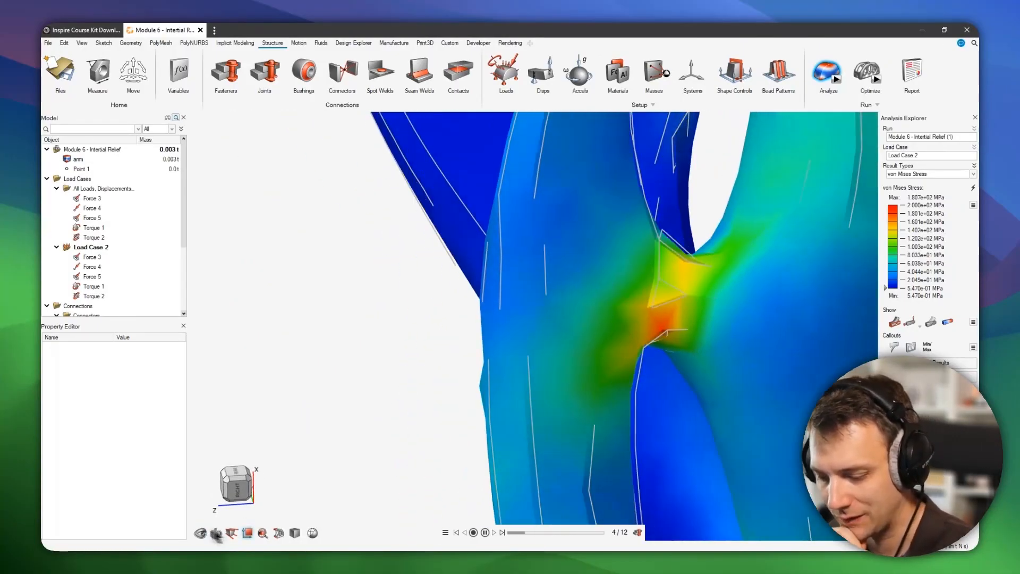
pyautogui.click(294, 533)
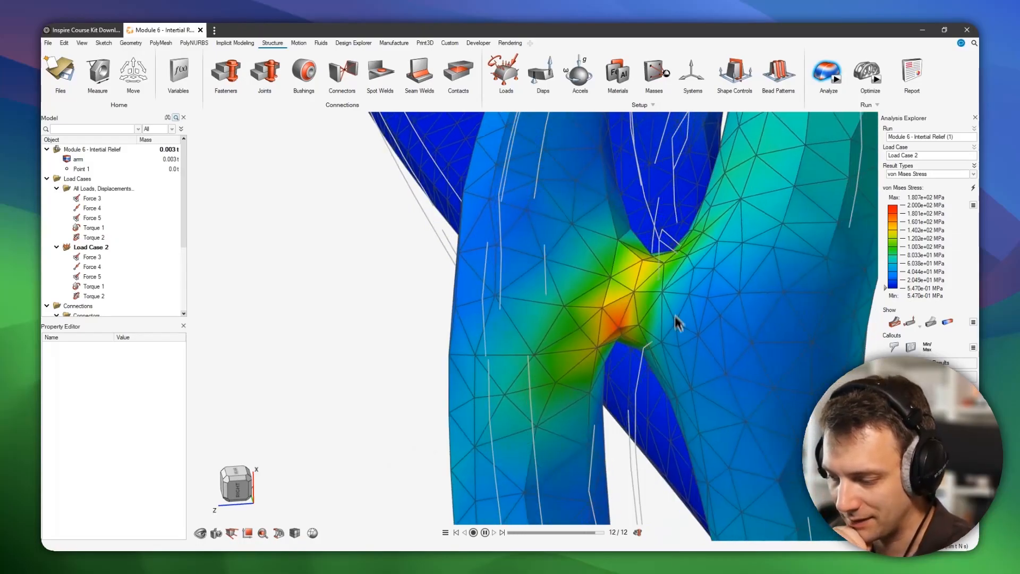
pyautogui.scroll(-6, 628, 331)
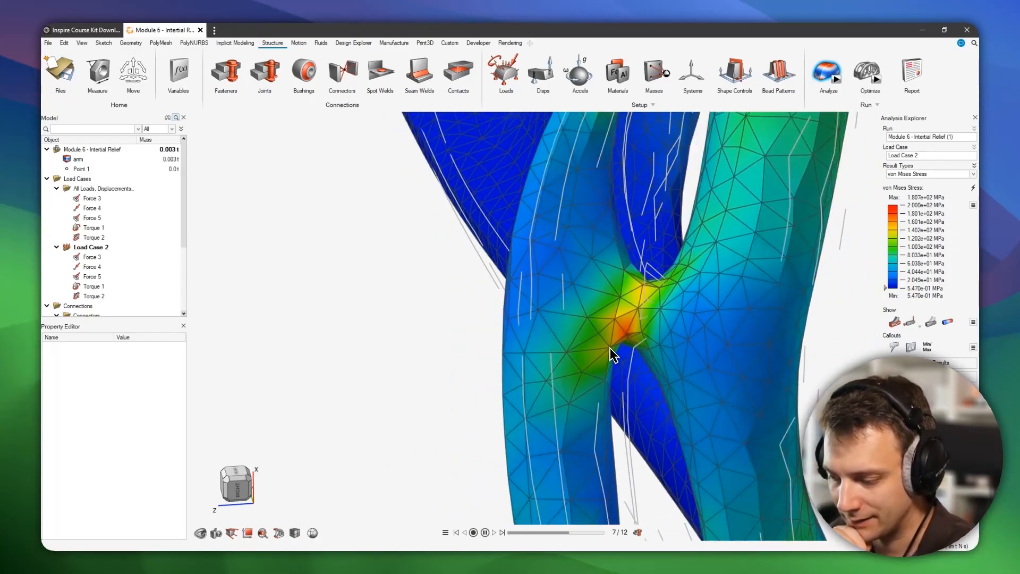
pyautogui.moveTo(610, 350); pyautogui.dragTo(692, 358, button='middle')
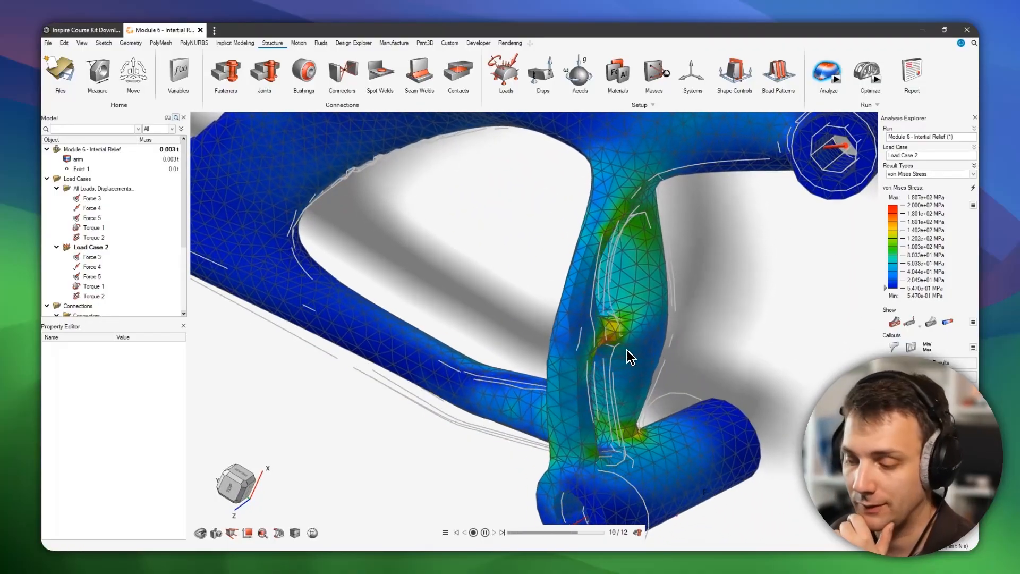
pyautogui.moveTo(623, 348)
pyautogui.mouseDown(button='right')
pyautogui.moveTo(570, 346)
pyautogui.moveTo(632, 350)
pyautogui.mouseUp(button='right')
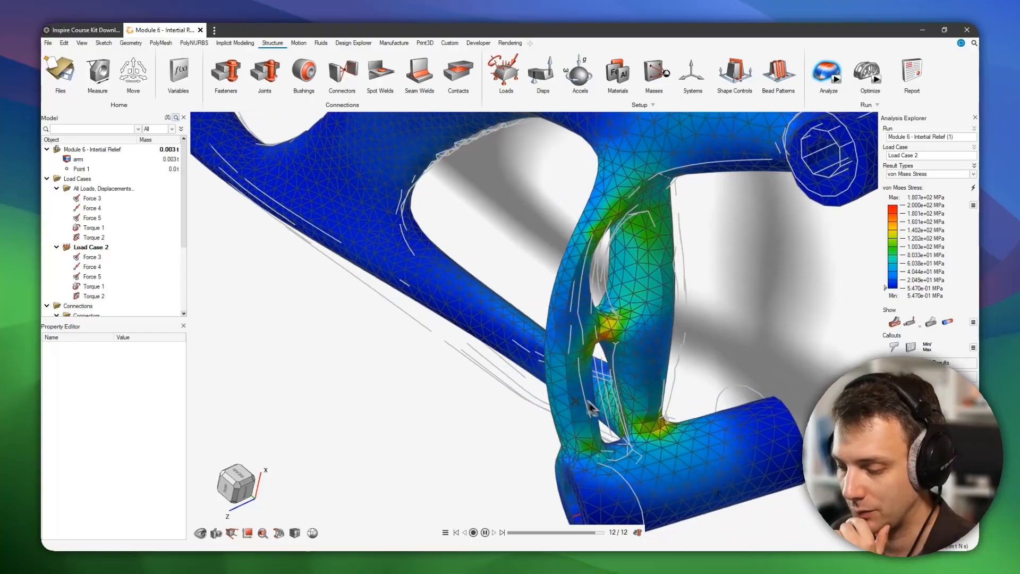
pyautogui.moveTo(590, 404); pyautogui.dragTo(619, 394, button='right')
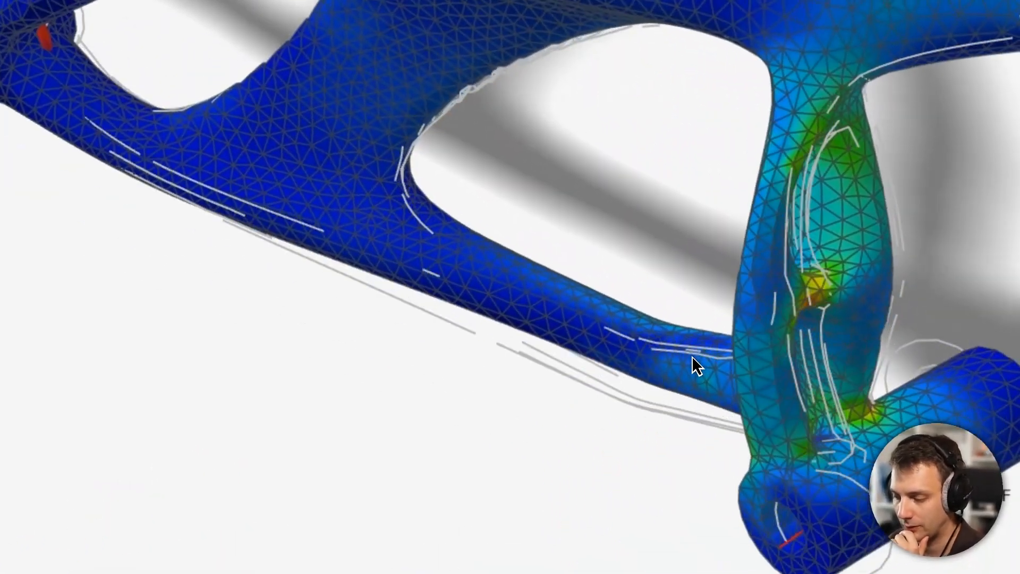